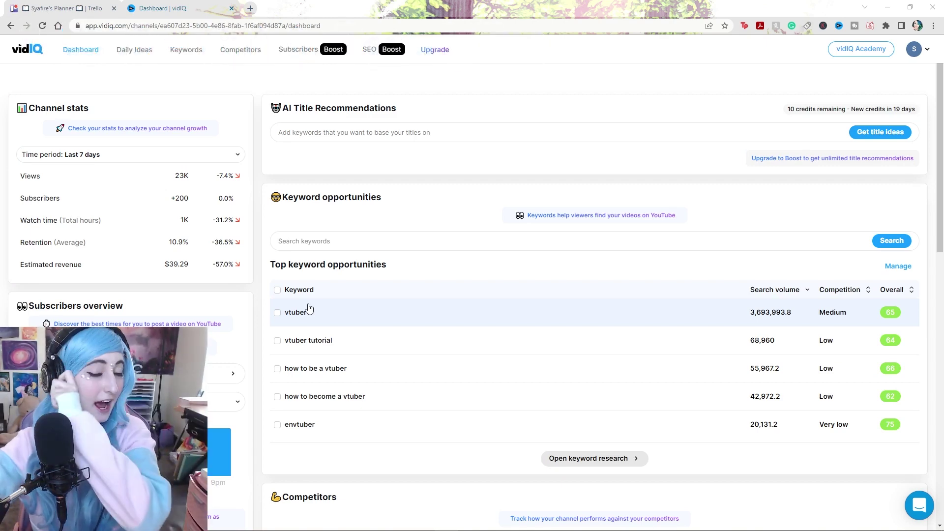
Search the dashboard's keyword opportunities for "vtuber" and open the keyword's overview
{"action": "left_click", "coordinate": [438, 235]}
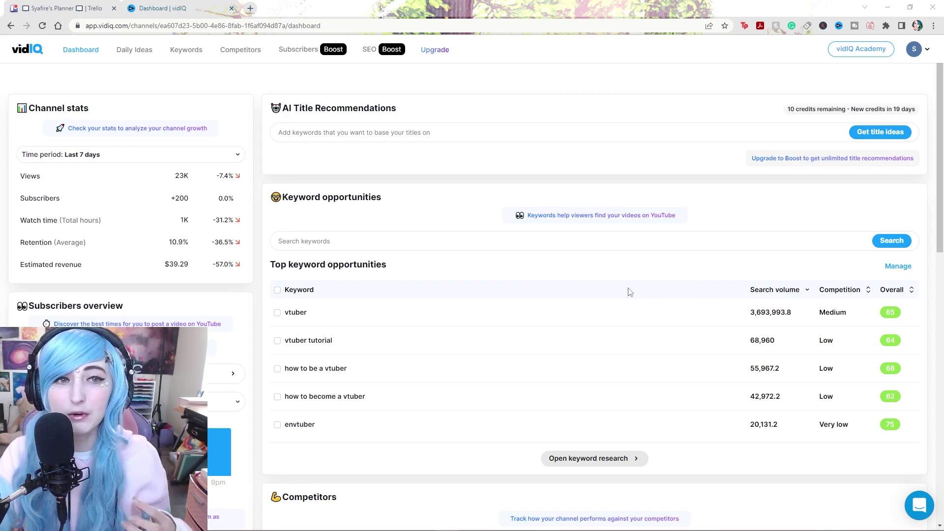
{"action": "left_click", "coordinate": [550, 245]}
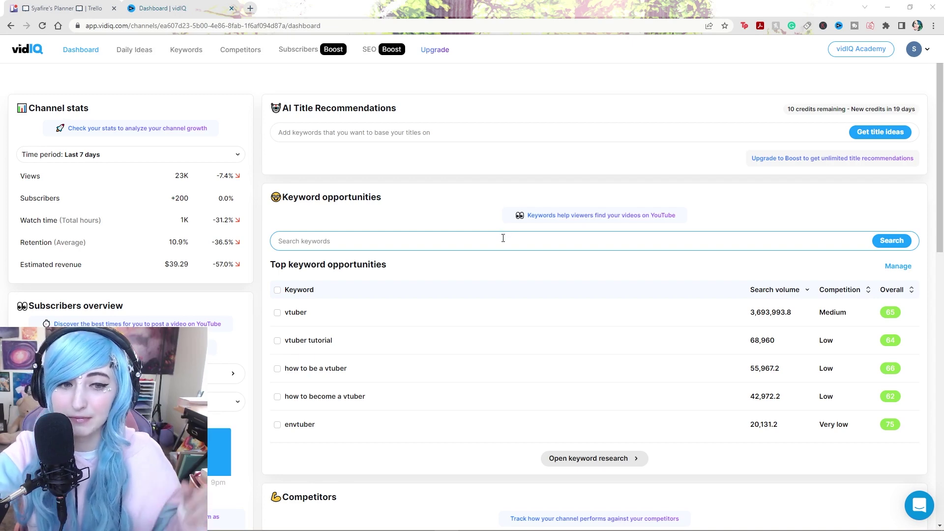
{"action": "left_click", "coordinate": [488, 234]}
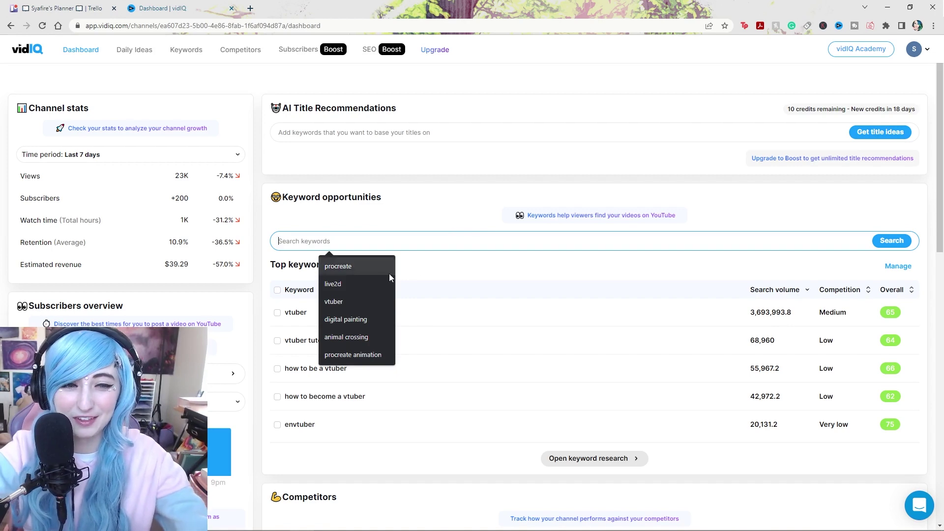
{"action": "left_click", "coordinate": [350, 304]}
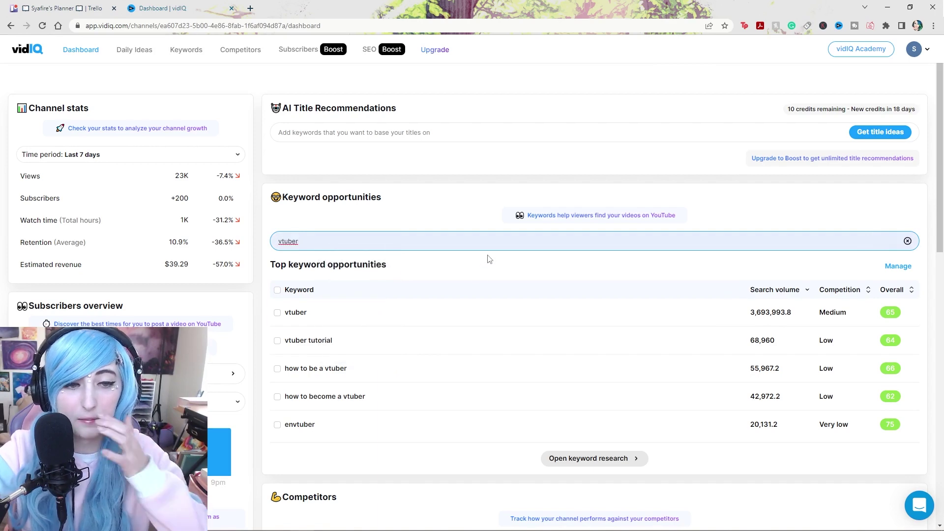
{"action": "key", "text": "Return"}
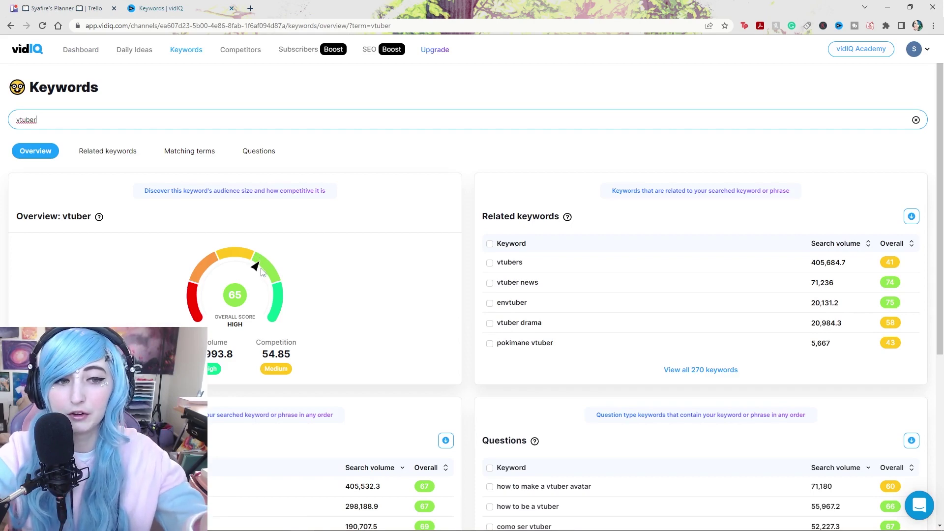
Examine the vtuber overview's search volume and competition, along with its related keywords, matching terms and questions
{"action": "scroll", "coordinate": [230, 333], "scroll_direction": "down", "scroll_amount": 1}
{"action": "double_click", "coordinate": [229, 305]}
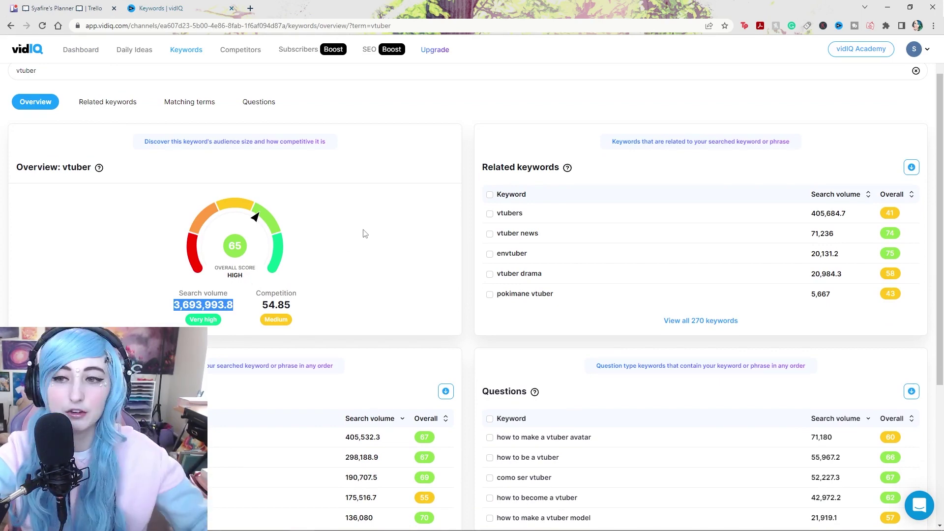
{"action": "scroll", "coordinate": [367, 241], "scroll_direction": "down", "scroll_amount": 2}
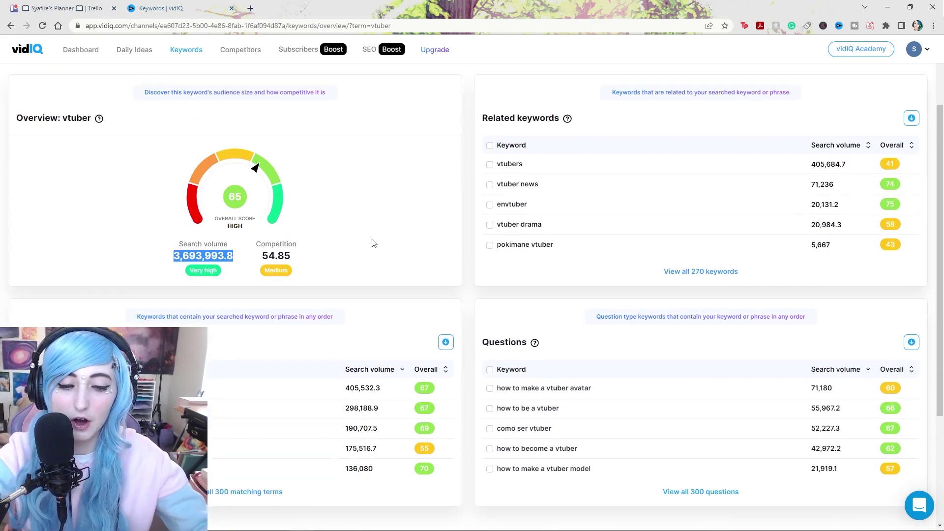
{"action": "scroll", "coordinate": [396, 286], "scroll_direction": "up", "scroll_amount": 2}
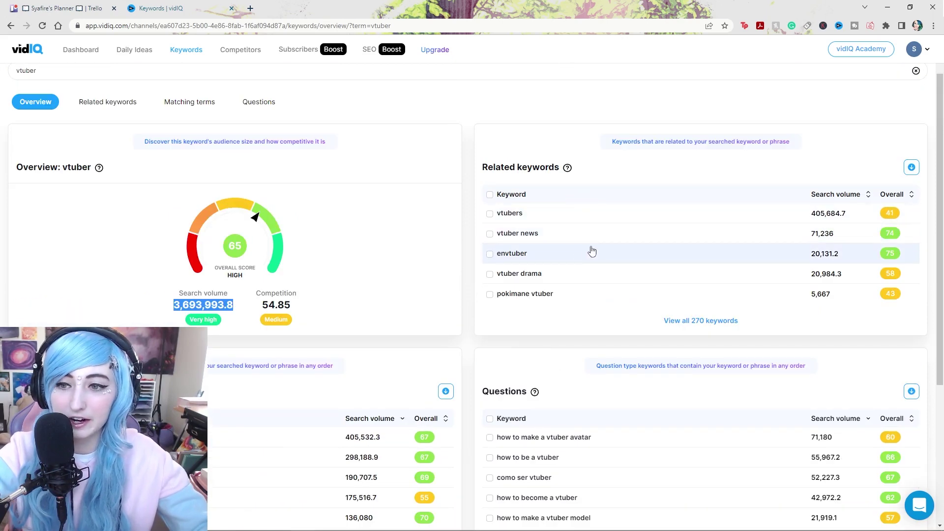
{"action": "scroll", "coordinate": [542, 298], "scroll_direction": "down", "scroll_amount": 2}
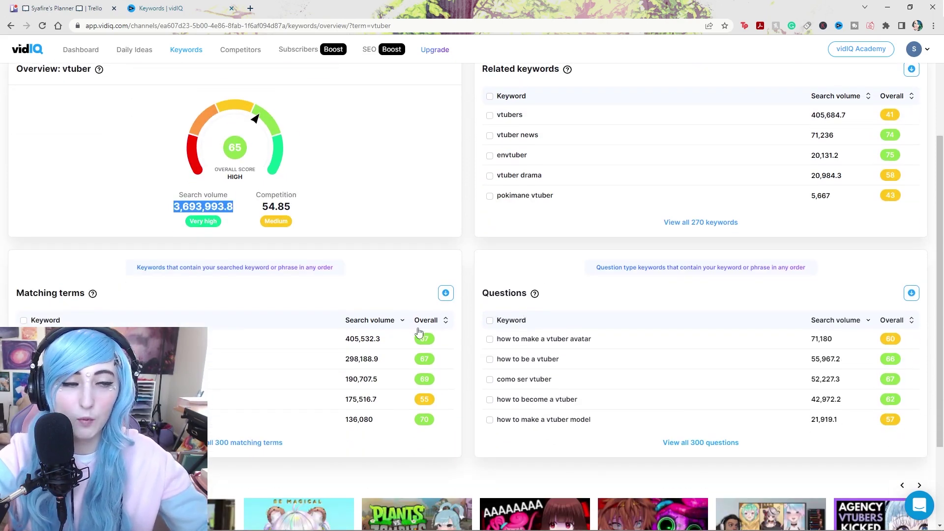
{"action": "scroll", "coordinate": [415, 332], "scroll_direction": "down", "scroll_amount": 1}
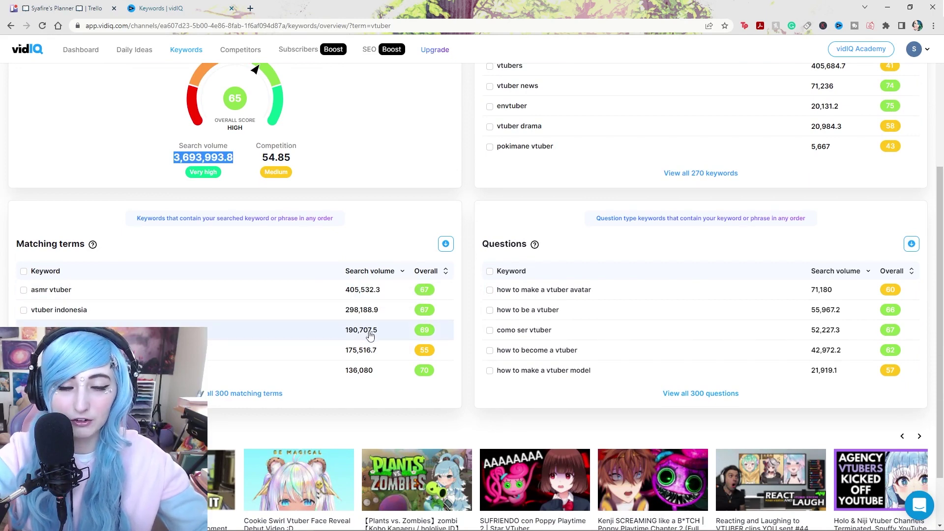
{"action": "scroll", "coordinate": [389, 339], "scroll_direction": "up", "scroll_amount": 4}
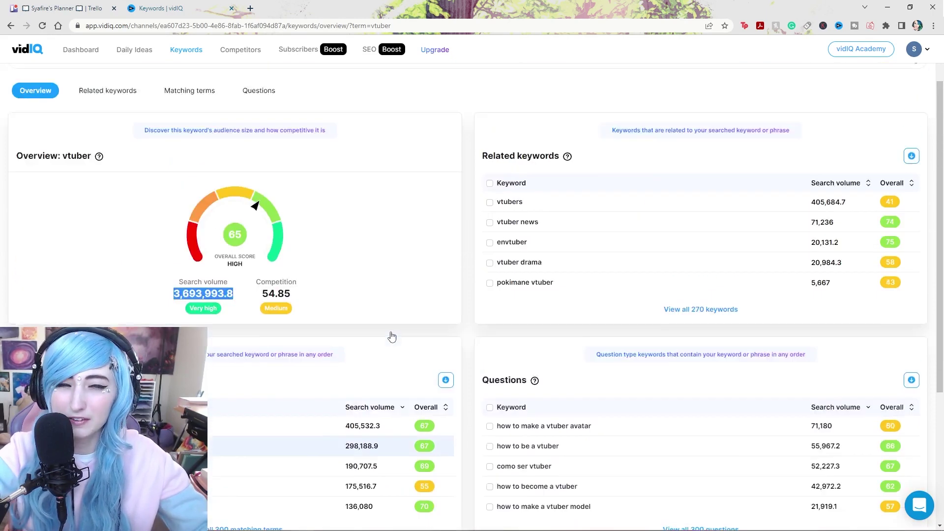
Return to the dashboard, search for the keyword "under water basket weaving" and review its search volume and competition
{"action": "left_click", "coordinate": [11, 26]}
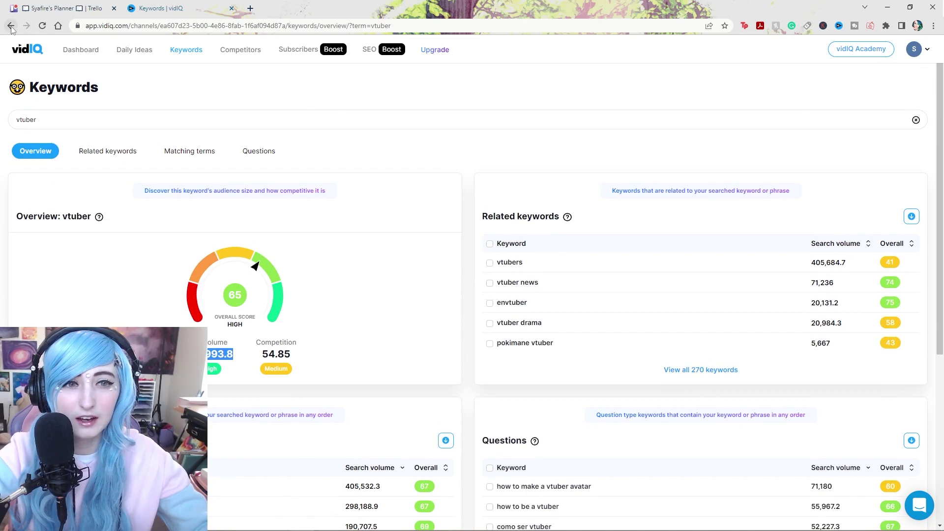
{"action": "left_click", "coordinate": [367, 241]}
{"action": "type", "text": "under water baske"}
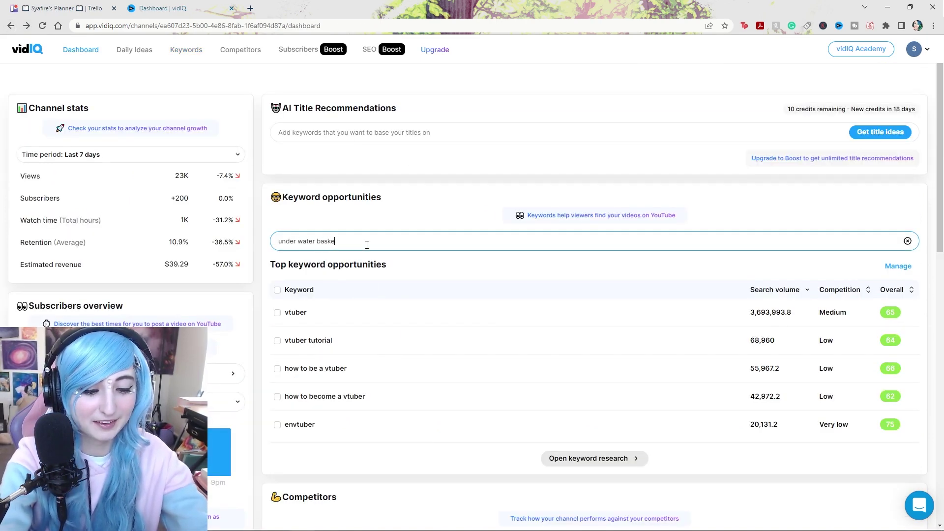
{"action": "type", "text": "t weaving"}
{"action": "key", "text": "Return"}
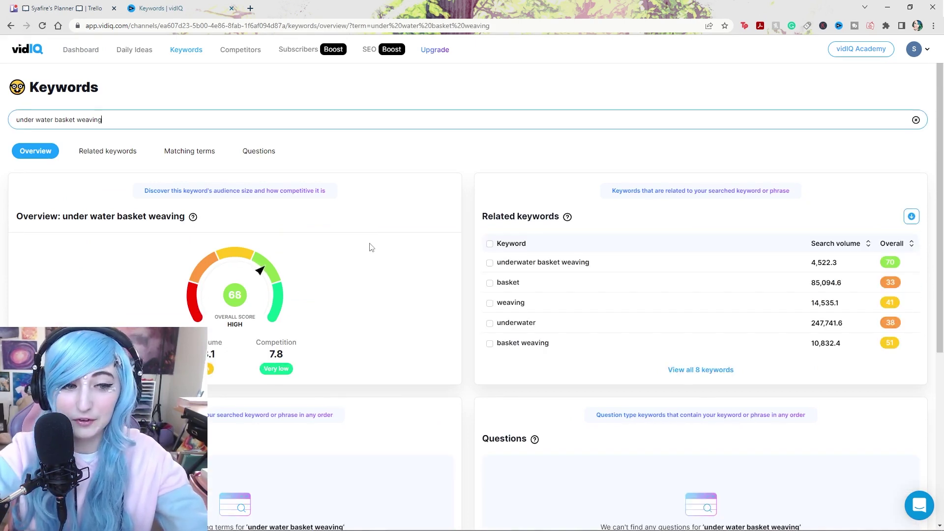
{"action": "scroll", "coordinate": [338, 328], "scroll_direction": "down", "scroll_amount": 3}
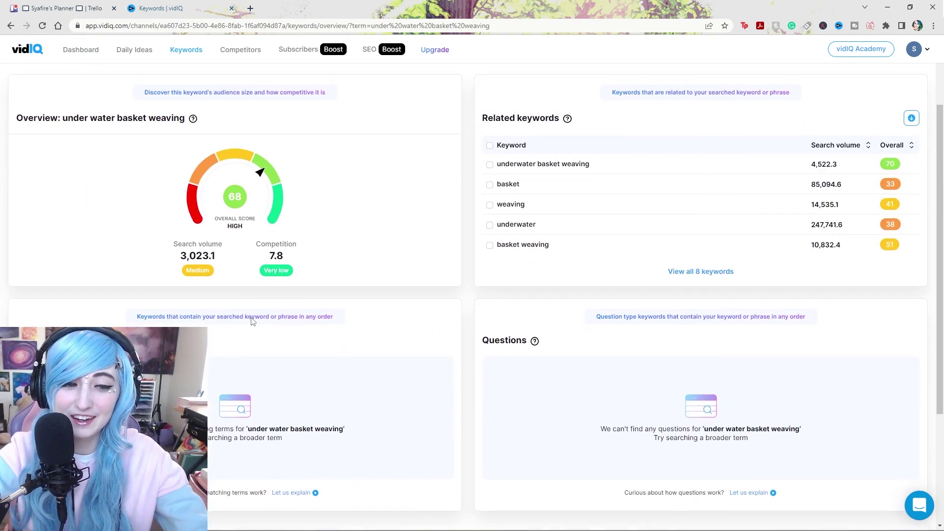
{"action": "scroll", "coordinate": [340, 328], "scroll_direction": "up", "scroll_amount": 2}
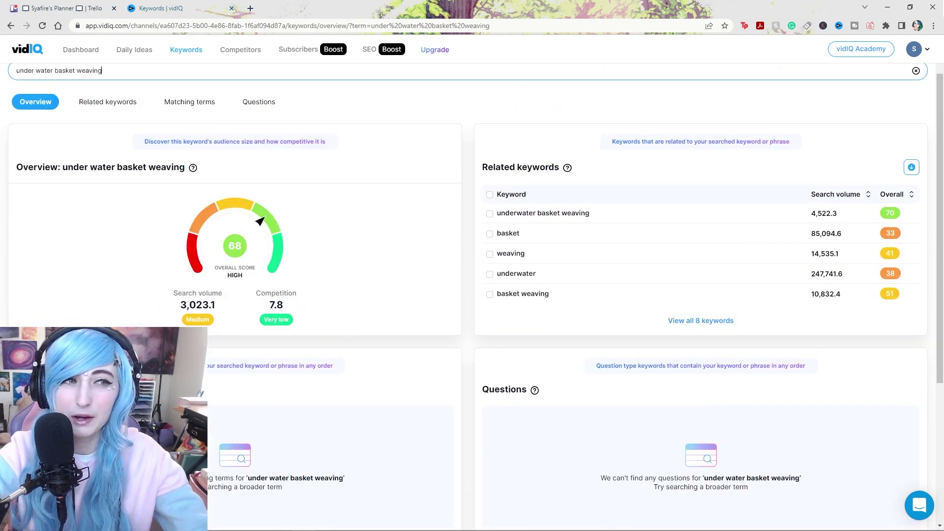
Go back to the dashboard, look up "vtuber" again and open its full list of related keywords
{"action": "left_click", "coordinate": [10, 26]}
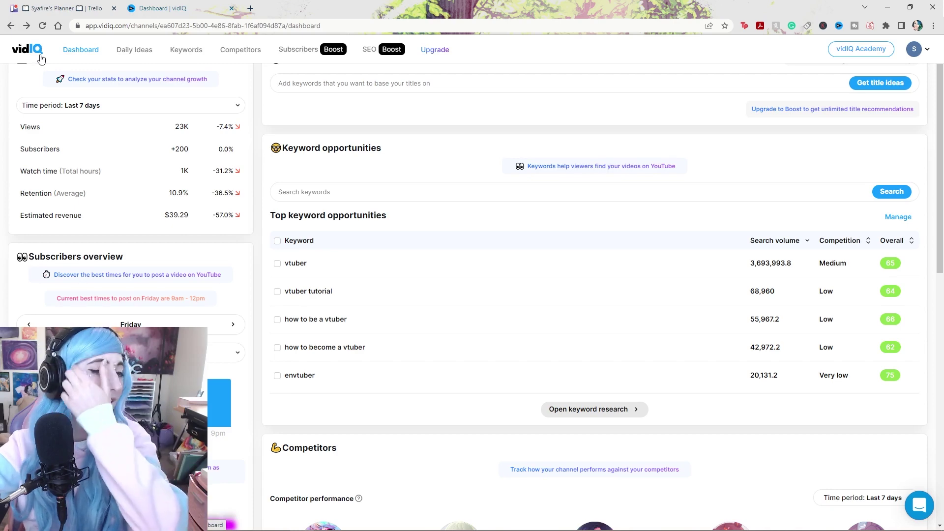
{"action": "left_click", "coordinate": [451, 192]}
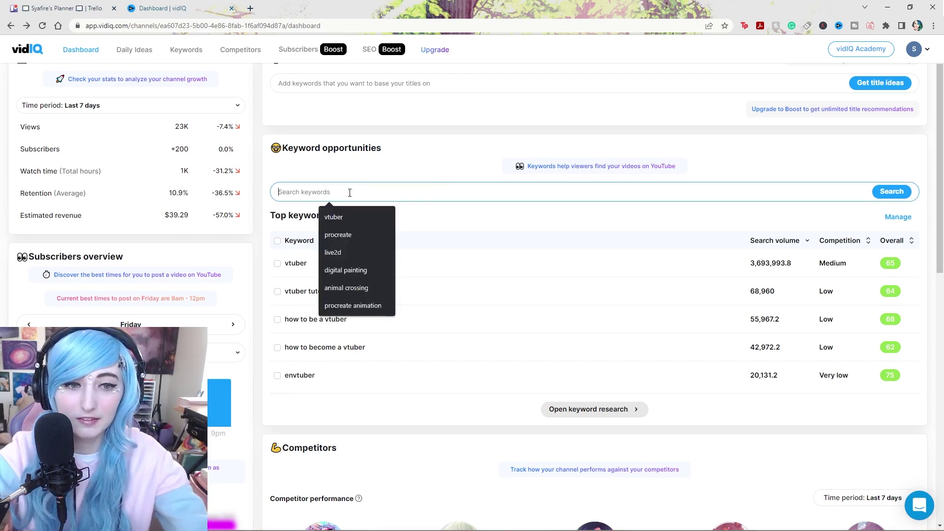
{"action": "type", "text": "vtuber"}
{"action": "key", "text": "Return"}
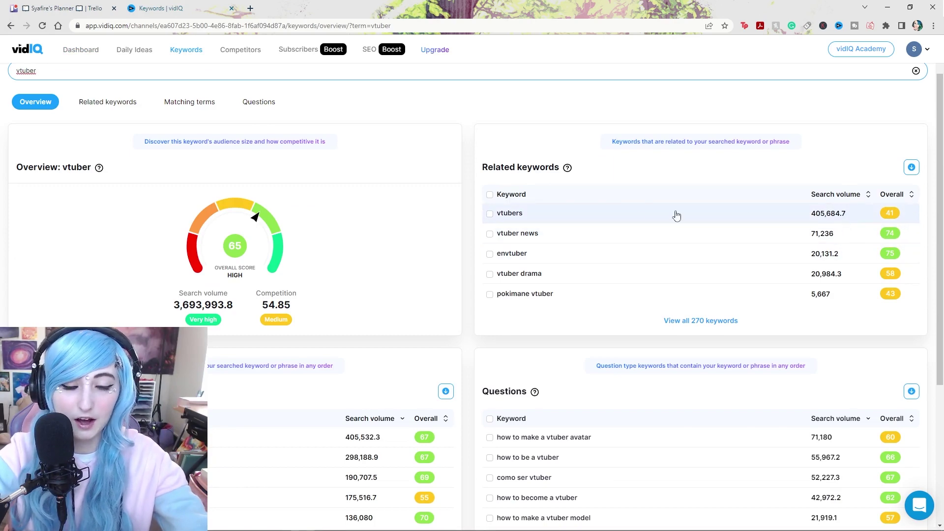
{"action": "left_click", "coordinate": [710, 322]}
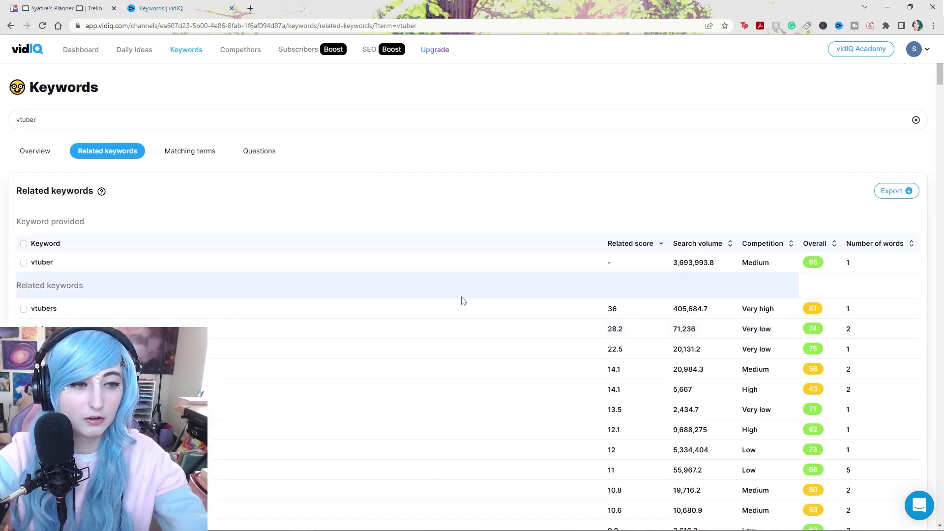
Examine the related keywords for vtuber, comparing related score, search volume, competition and overall score
{"action": "scroll", "coordinate": [458, 295], "scroll_direction": "down", "scroll_amount": 4}
{"action": "scroll", "coordinate": [78, 185], "scroll_direction": "up", "scroll_amount": 1}
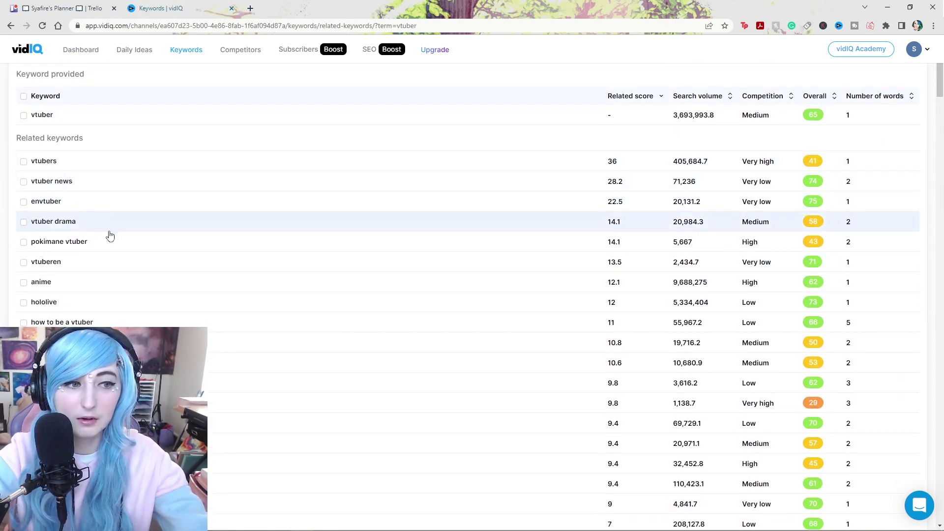
{"action": "scroll", "coordinate": [118, 227], "scroll_direction": "down", "scroll_amount": 2}
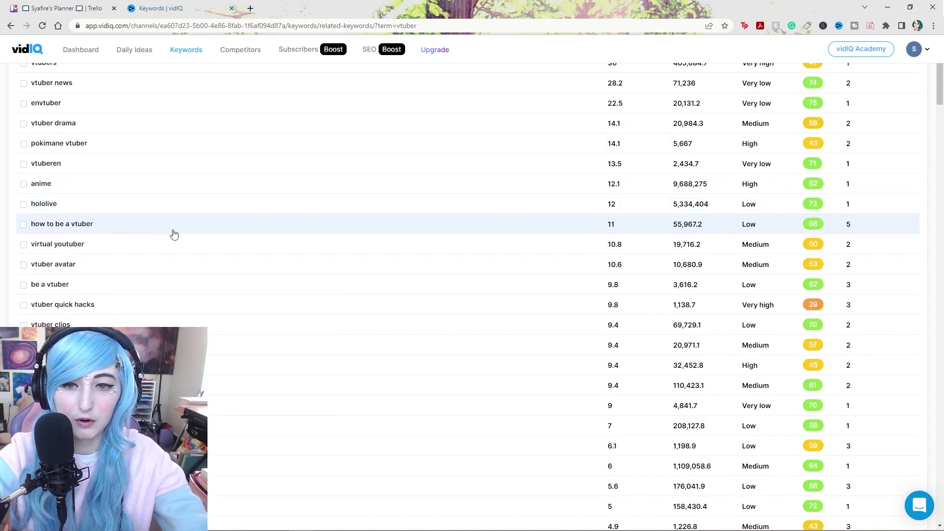
{"action": "scroll", "coordinate": [693, 234], "scroll_direction": "up", "scroll_amount": 3}
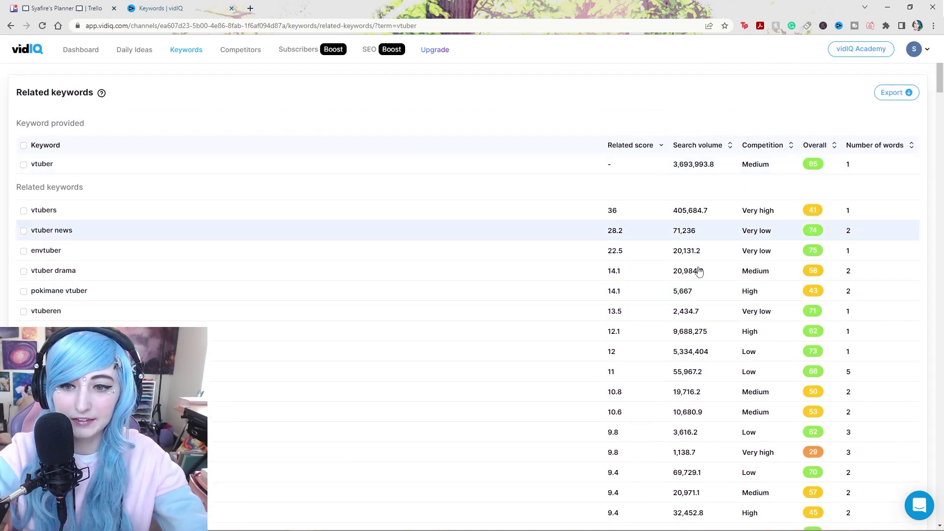
{"action": "scroll", "coordinate": [699, 271], "scroll_direction": "down", "scroll_amount": 2}
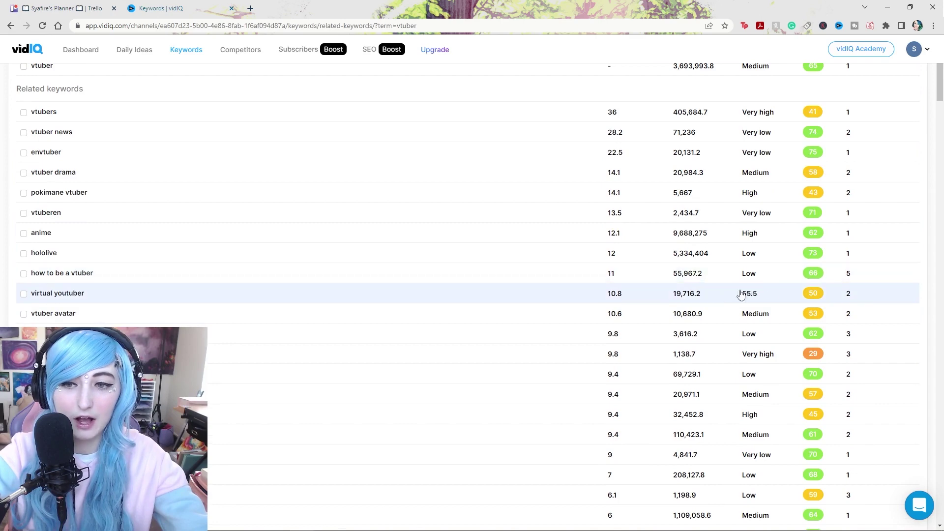
{"action": "scroll", "coordinate": [768, 246], "scroll_direction": "up", "scroll_amount": 2}
{"action": "scroll", "coordinate": [770, 221], "scroll_direction": "down", "scroll_amount": 2}
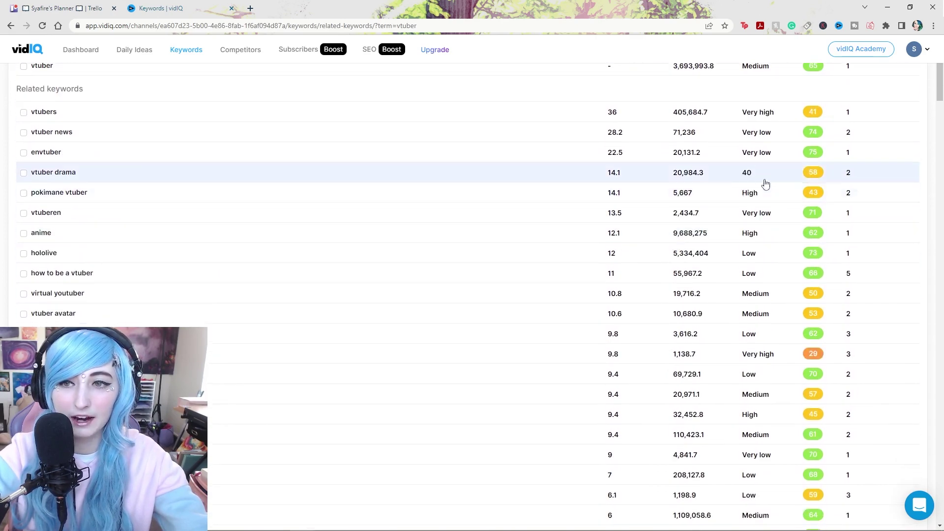
{"action": "scroll", "coordinate": [765, 177], "scroll_direction": "up", "scroll_amount": 1}
{"action": "scroll", "coordinate": [762, 226], "scroll_direction": "down", "scroll_amount": 2}
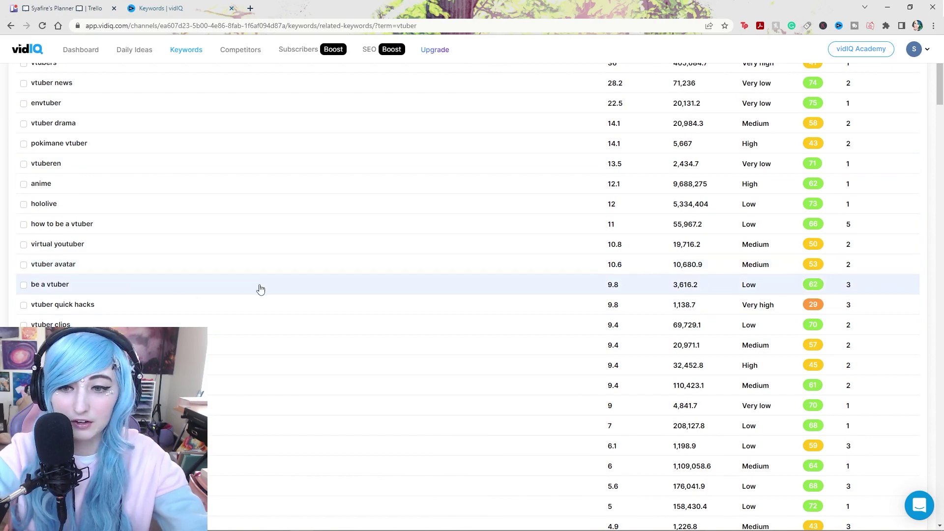
{"action": "scroll", "coordinate": [261, 290], "scroll_direction": "up", "scroll_amount": 1}
{"action": "scroll", "coordinate": [268, 294], "scroll_direction": "down", "scroll_amount": 1}
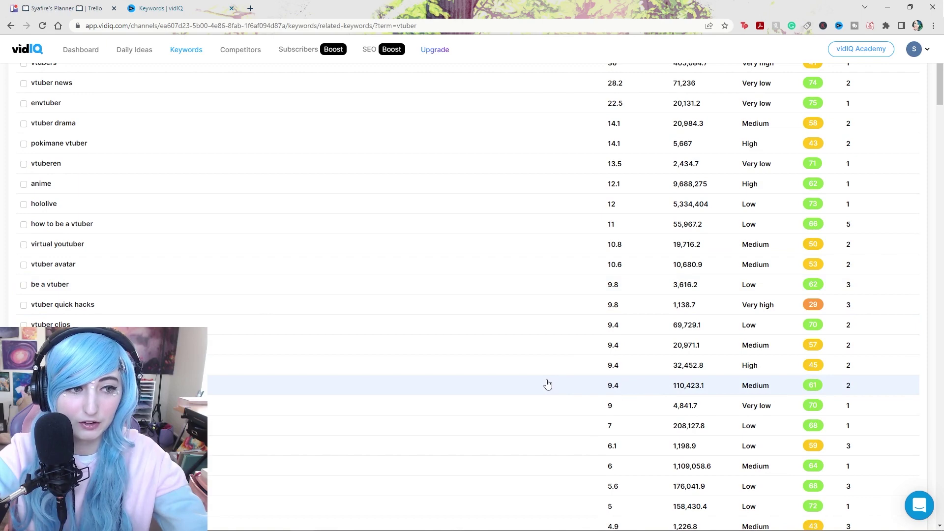
{"action": "scroll", "coordinate": [688, 288], "scroll_direction": "up", "scroll_amount": 1}
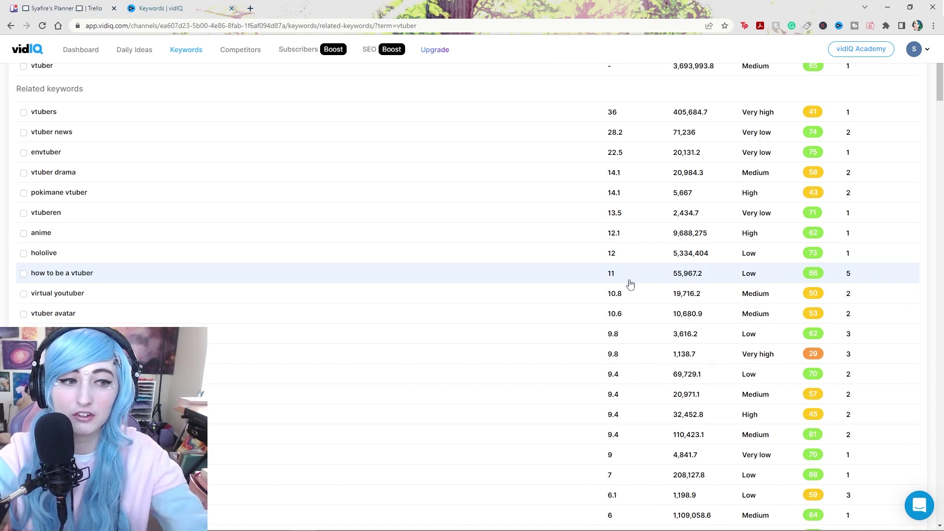
{"action": "scroll", "coordinate": [628, 282], "scroll_direction": "up", "scroll_amount": 3}
{"action": "scroll", "coordinate": [492, 278], "scroll_direction": "up", "scroll_amount": 1}
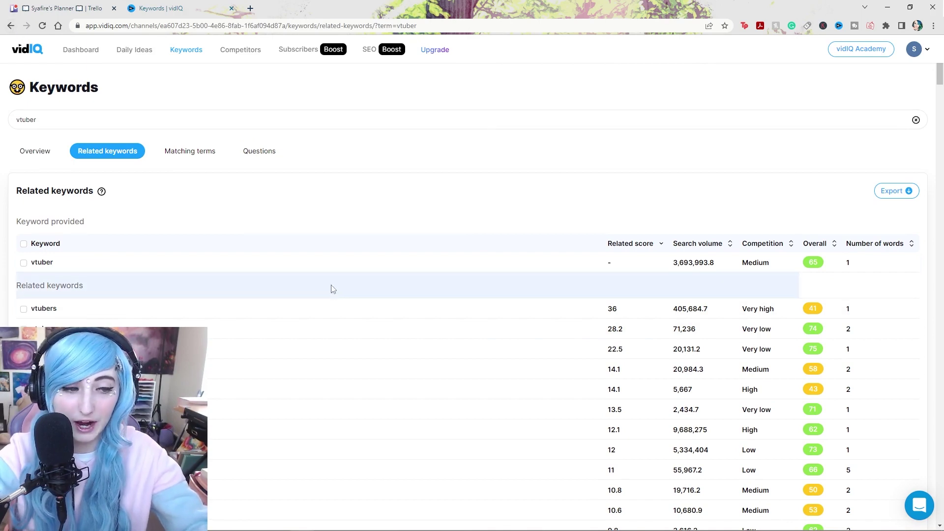
{"action": "scroll", "coordinate": [344, 300], "scroll_direction": "down", "scroll_amount": 5}
{"action": "scroll", "coordinate": [350, 306], "scroll_direction": "up", "scroll_amount": 5}
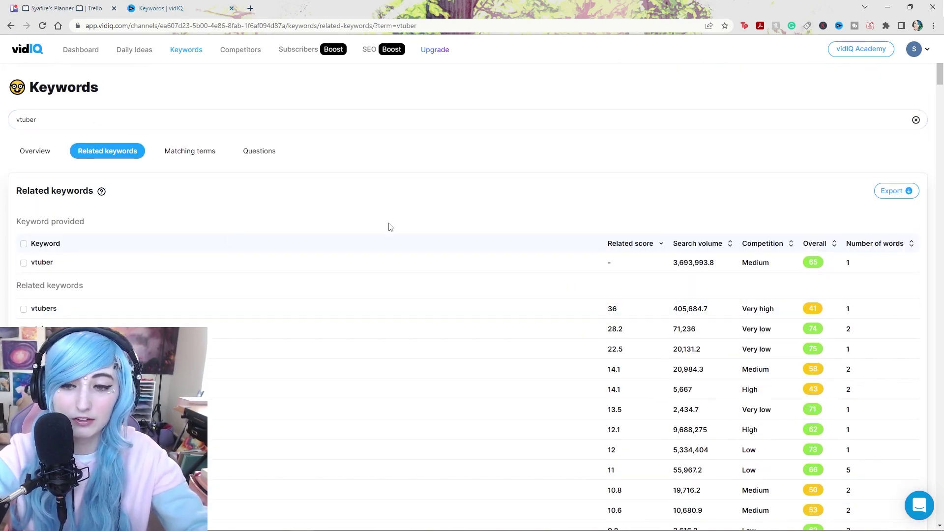
{"action": "scroll", "coordinate": [575, 264], "scroll_direction": "down", "scroll_amount": 2}
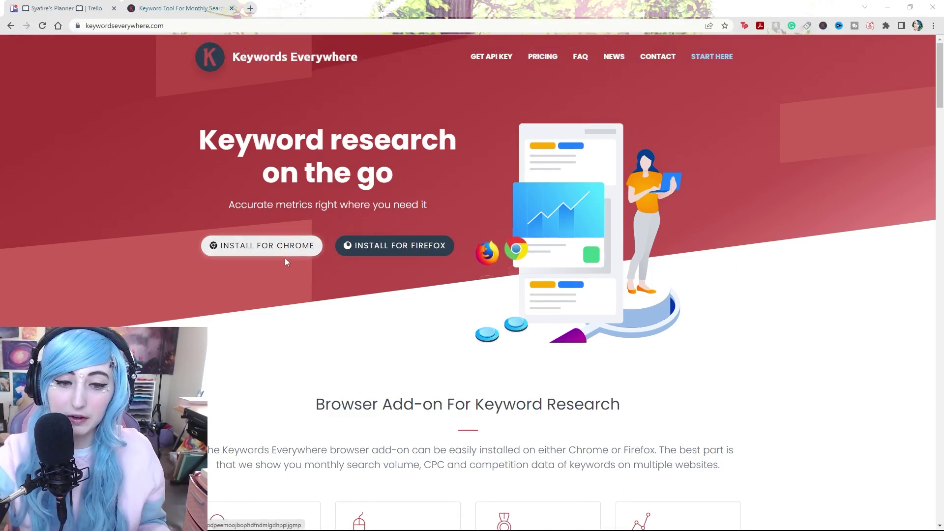
Open google.com in a new browser tab and search for "vtubers" to see its Keywords Everywhere metrics
{"action": "scroll", "coordinate": [336, 224], "scroll_direction": "down", "scroll_amount": 3}
{"action": "scroll", "coordinate": [338, 222], "scroll_direction": "up", "scroll_amount": 3}
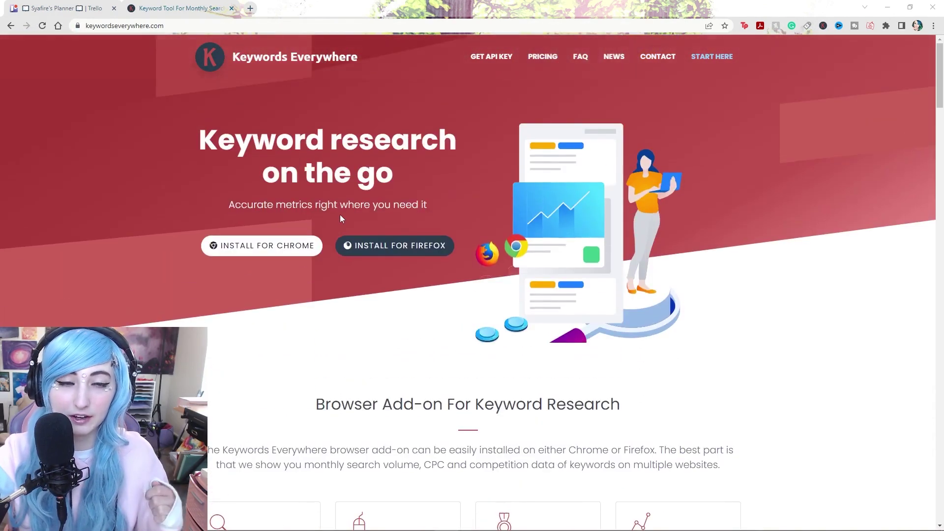
{"action": "left_click", "coordinate": [250, 8]}
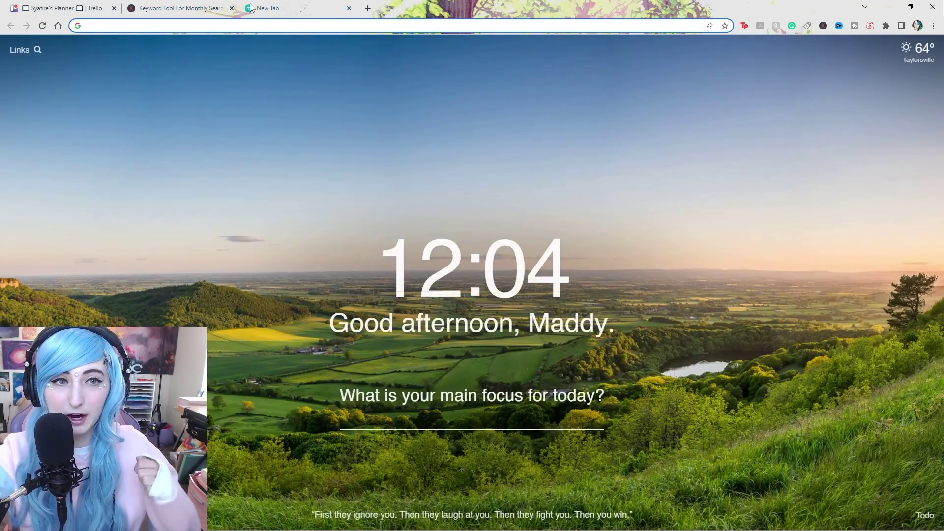
{"action": "type", "text": "google.com"}
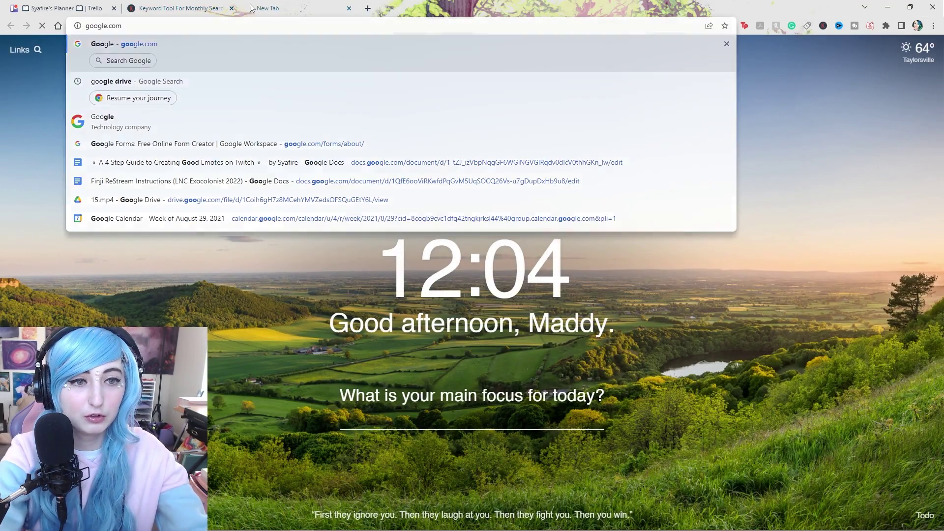
{"action": "key", "text": "Return"}
{"action": "left_click", "coordinate": [394, 245]}
{"action": "type", "text": "vtubers"}
{"action": "key", "text": "Return"}
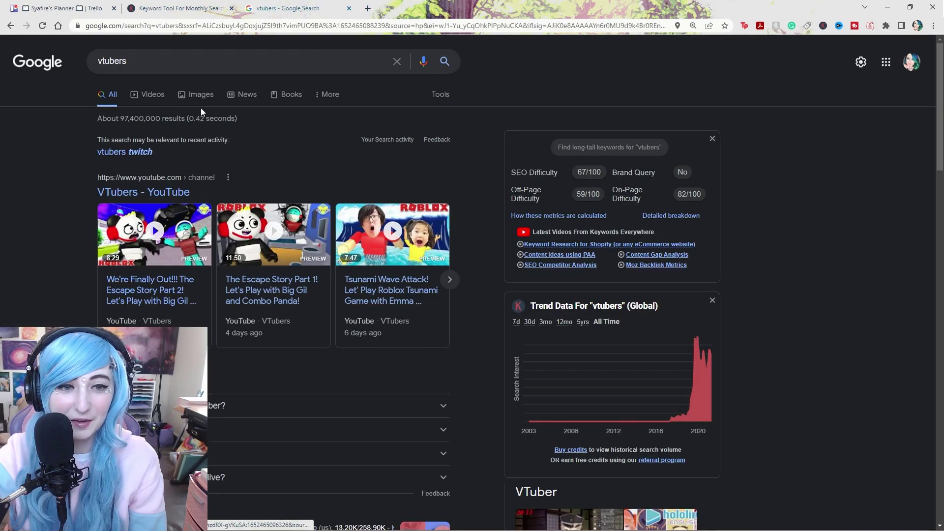
Examine the Keywords Everywhere trend data for "vtubers" and the related, People Also Search For and long-tail keyword lists
{"action": "scroll", "coordinate": [489, 171], "scroll_direction": "down", "scroll_amount": 3}
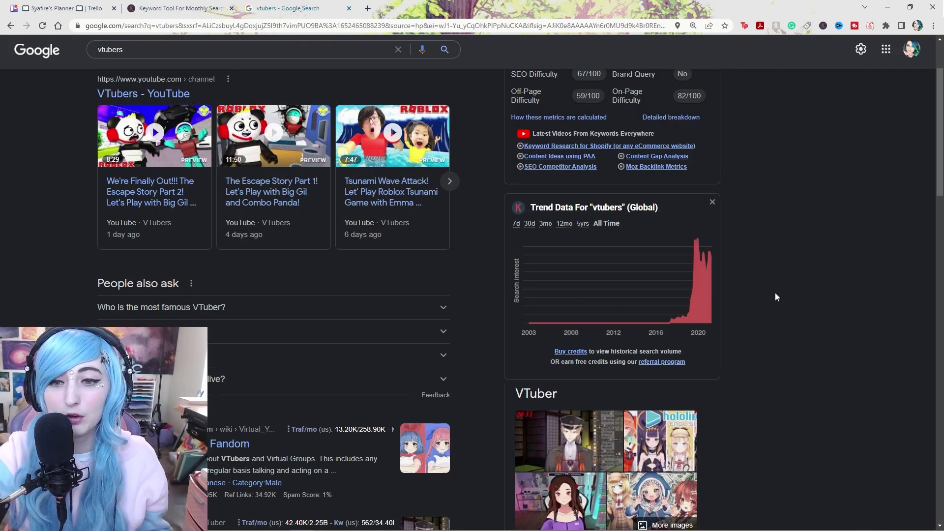
{"action": "scroll", "coordinate": [778, 295], "scroll_direction": "up", "scroll_amount": 1}
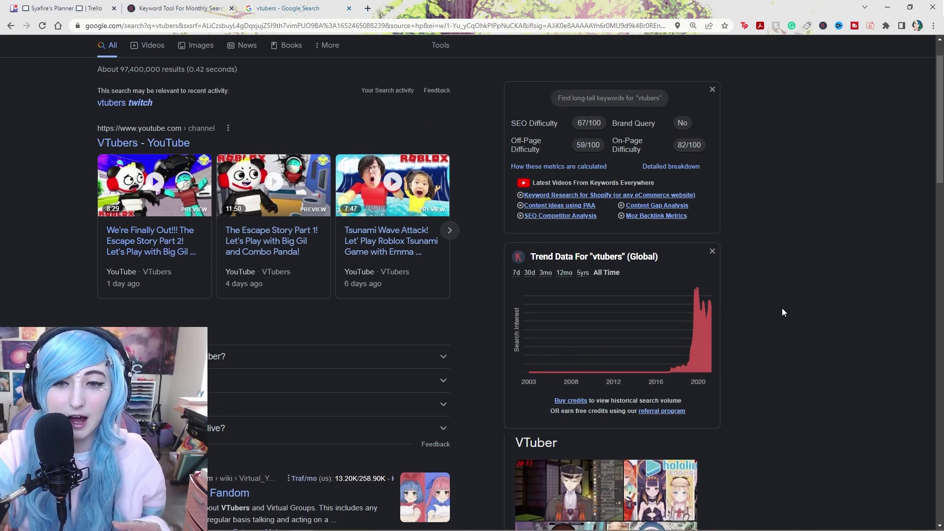
{"action": "mouse_move", "coordinate": [698, 288]}
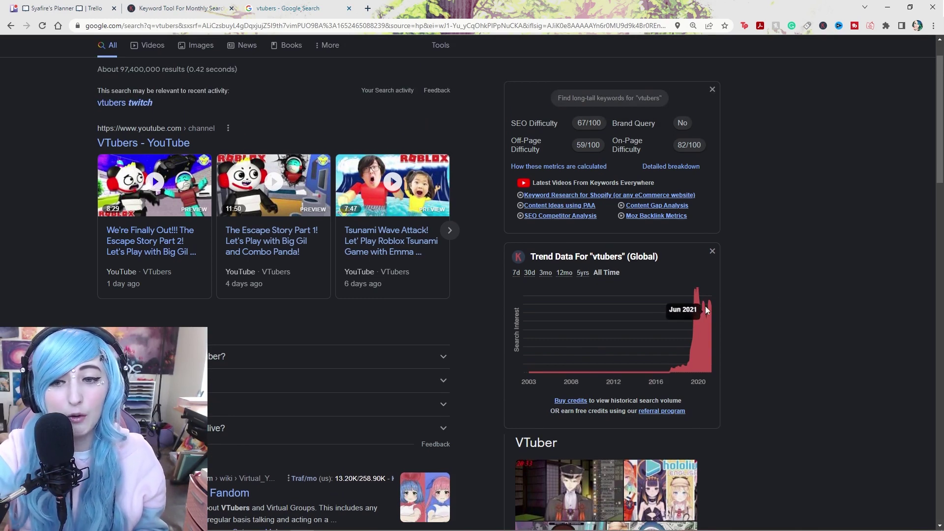
{"action": "scroll", "coordinate": [744, 315], "scroll_direction": "down", "scroll_amount": 5}
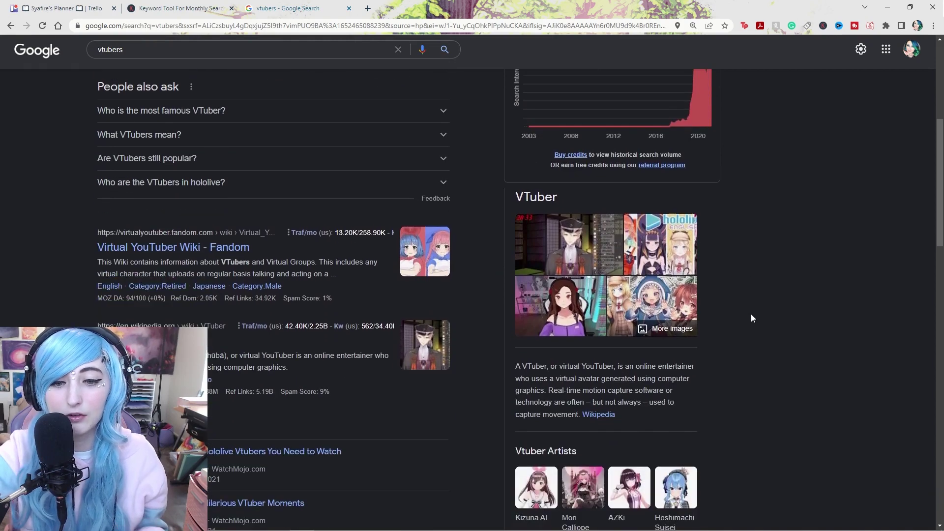
{"action": "scroll", "coordinate": [752, 315], "scroll_direction": "down", "scroll_amount": 1}
{"action": "scroll", "coordinate": [757, 311], "scroll_direction": "down", "scroll_amount": 6}
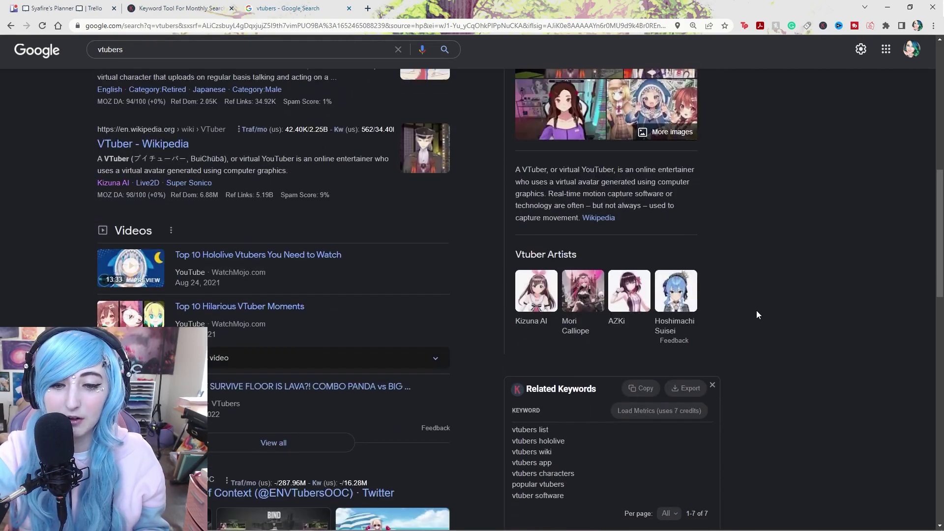
{"action": "scroll", "coordinate": [759, 305], "scroll_direction": "down", "scroll_amount": 2}
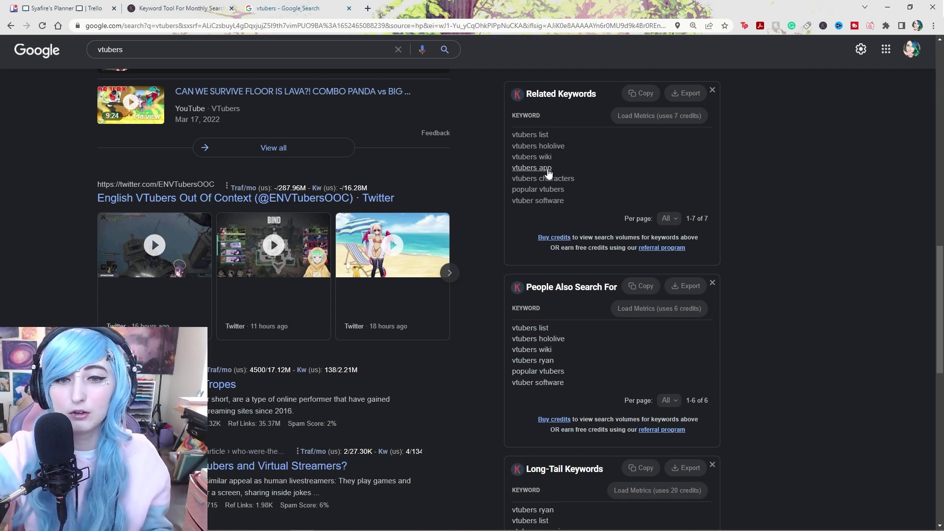
{"action": "scroll", "coordinate": [548, 206], "scroll_direction": "down", "scroll_amount": 1}
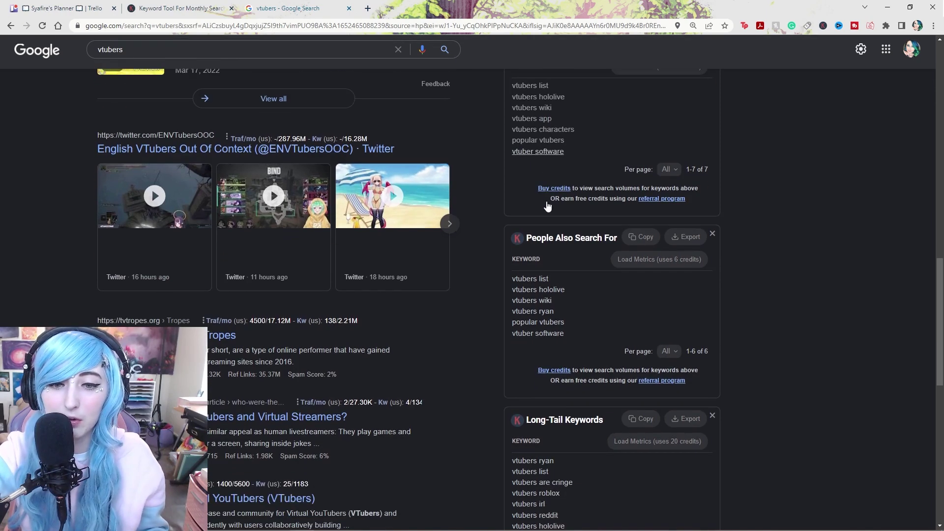
{"action": "scroll", "coordinate": [548, 207], "scroll_direction": "down", "scroll_amount": 7}
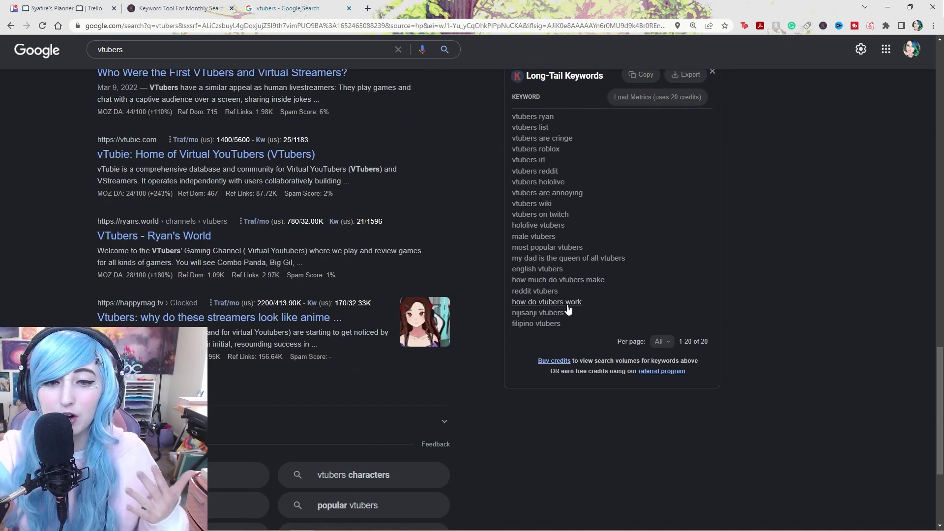
{"action": "scroll", "coordinate": [569, 309], "scroll_direction": "up", "scroll_amount": 4}
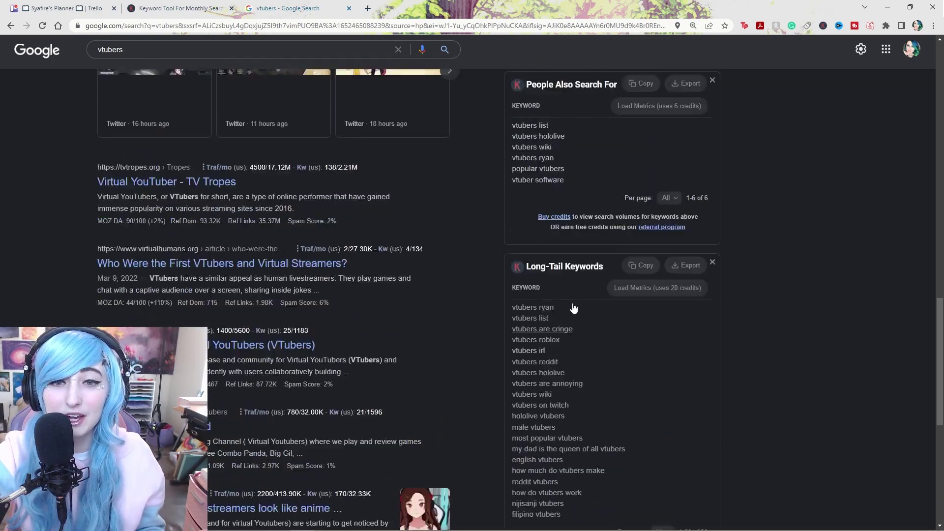
{"action": "scroll", "coordinate": [573, 308], "scroll_direction": "up", "scroll_amount": 5}
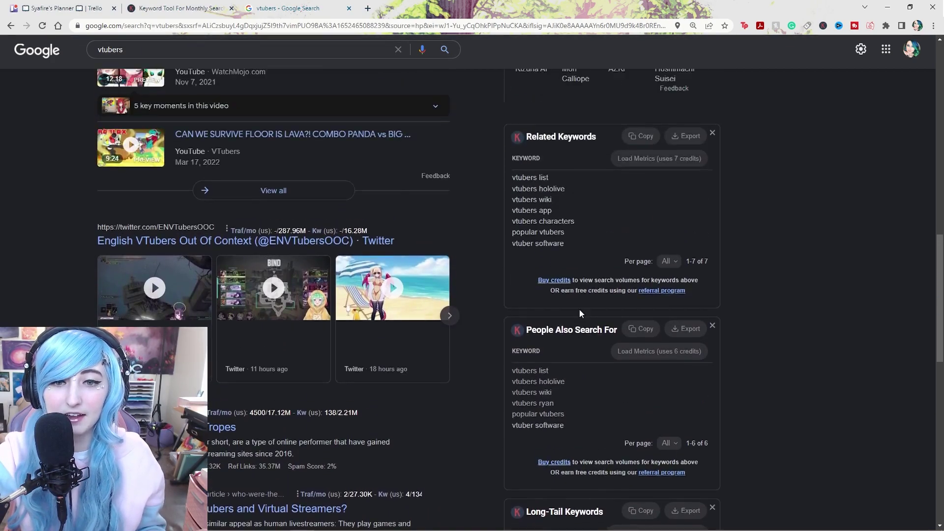
{"action": "scroll", "coordinate": [580, 311], "scroll_direction": "up", "scroll_amount": 10}
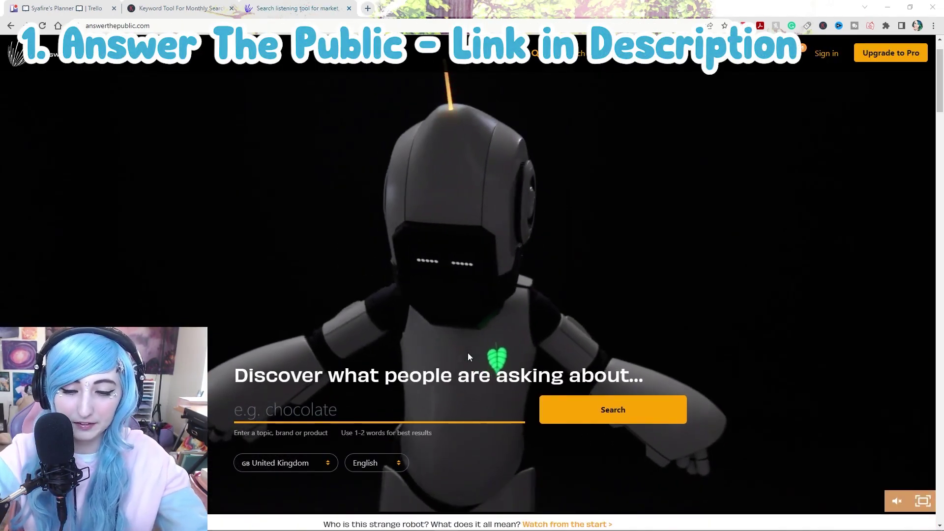
Run a search for "digital art" on AnswerThePublic for the United Kingdom in English
{"action": "left_click", "coordinate": [334, 410]}
{"action": "left_click", "coordinate": [518, 293]}
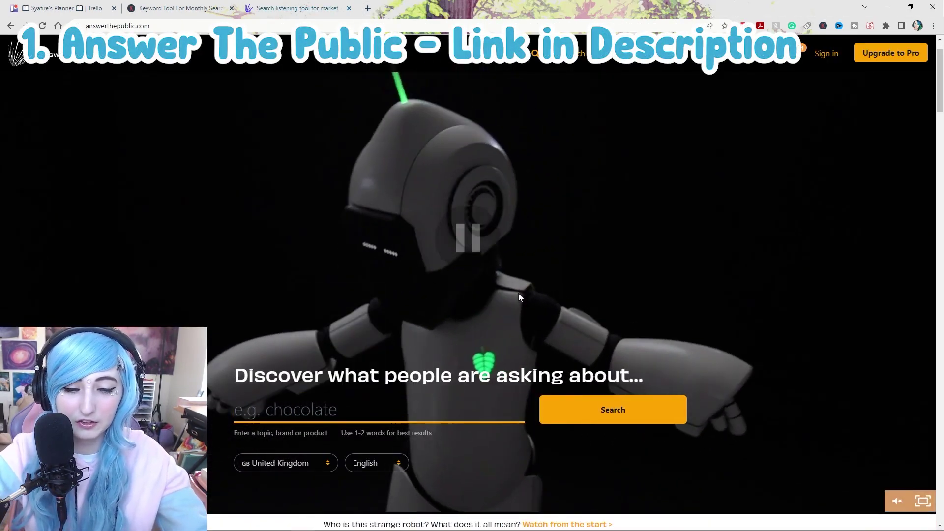
{"action": "scroll", "coordinate": [502, 270], "scroll_direction": "down", "scroll_amount": 2}
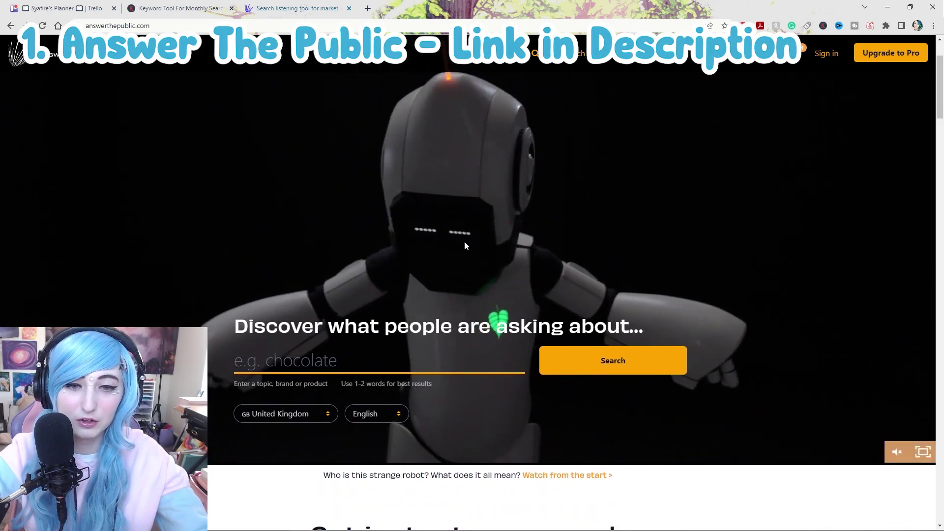
{"action": "left_click", "coordinate": [334, 311]}
{"action": "type", "text": "digital art"}
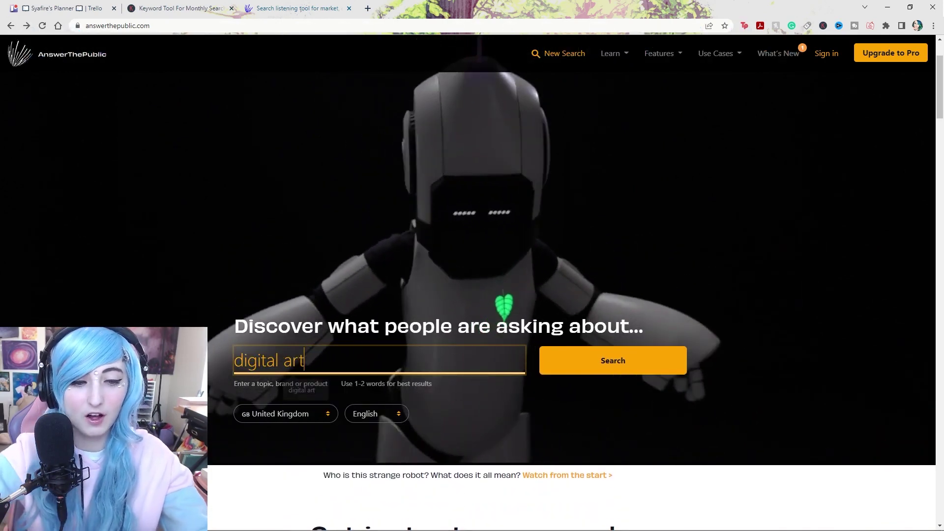
{"action": "left_click", "coordinate": [654, 365]}
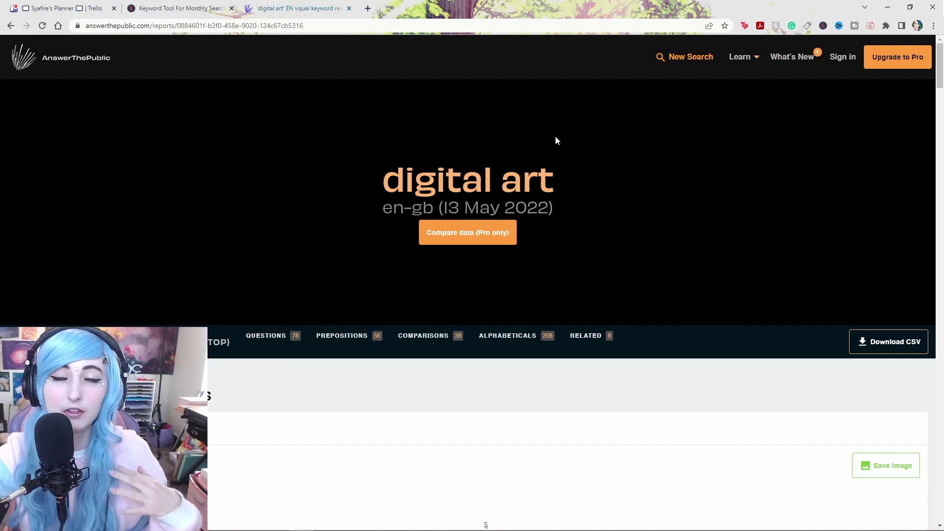
Examine the questions visualisation for digital art, reading the questions grouped under what, how, can, when, where, which, why and who
{"action": "scroll", "coordinate": [374, 190], "scroll_direction": "down", "scroll_amount": 7}
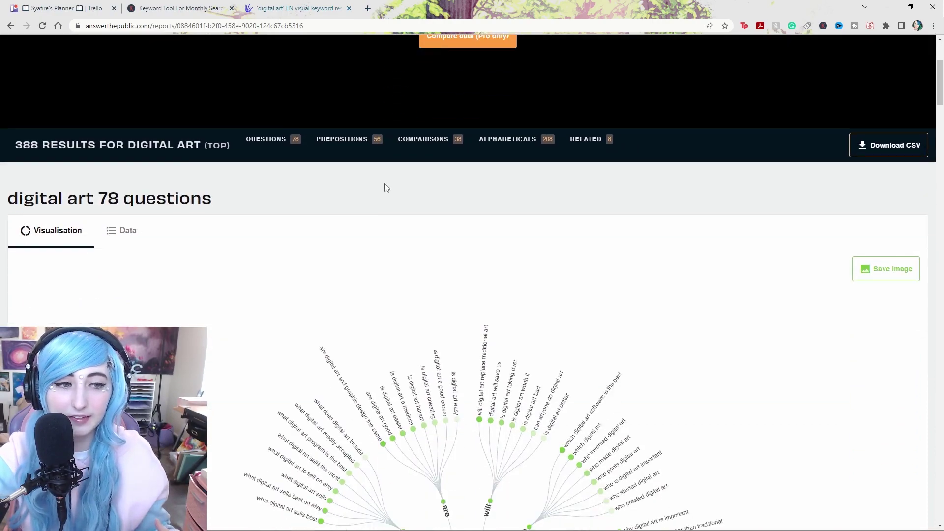
{"action": "scroll", "coordinate": [387, 186], "scroll_direction": "down", "scroll_amount": 3}
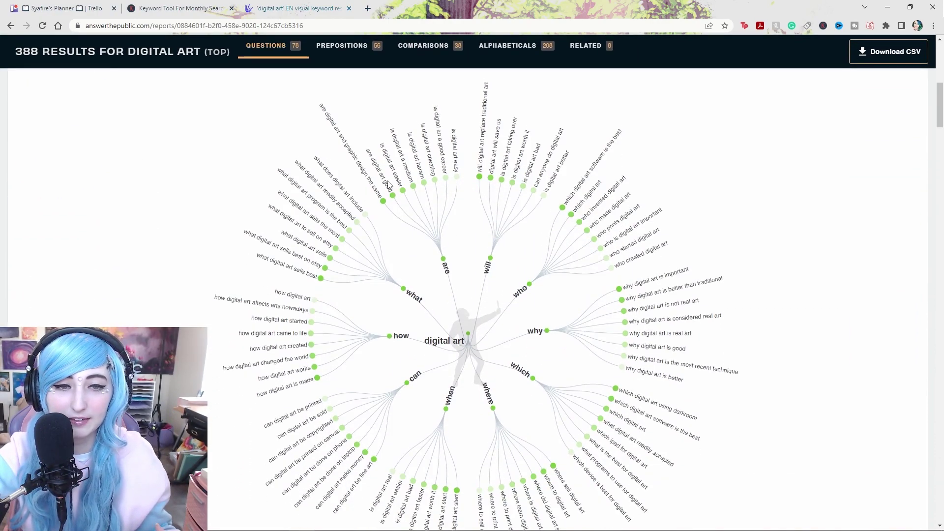
{"action": "scroll", "coordinate": [391, 185], "scroll_direction": "up", "scroll_amount": 4}
{"action": "scroll", "coordinate": [396, 185], "scroll_direction": "down", "scroll_amount": 5}
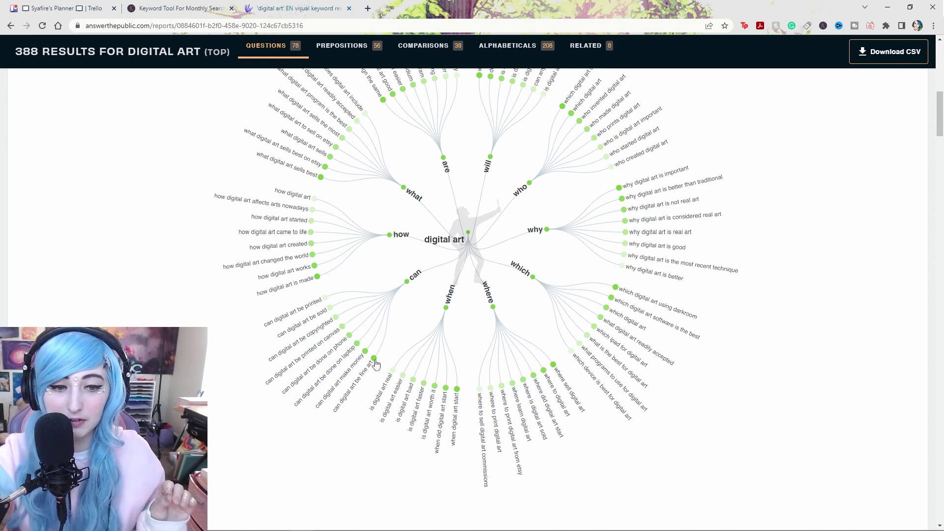
{"action": "scroll", "coordinate": [374, 386], "scroll_direction": "down", "scroll_amount": 1}
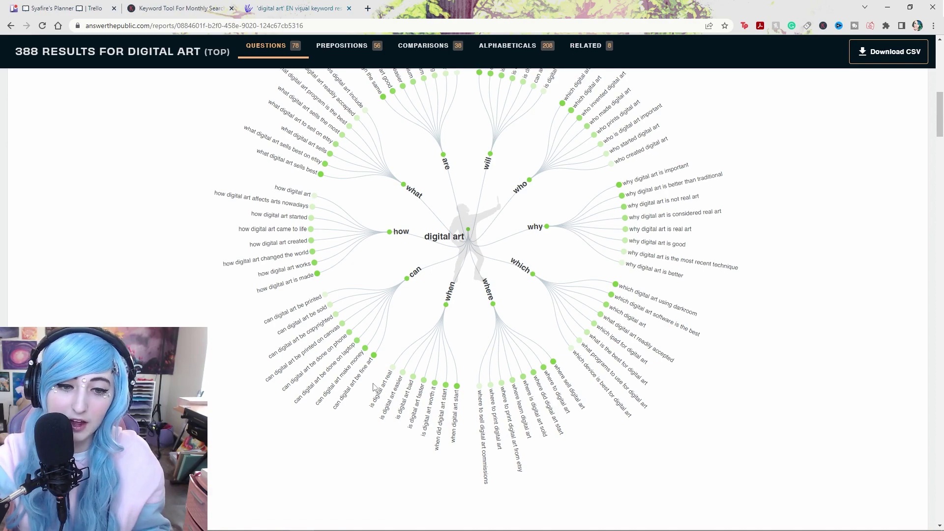
{"action": "scroll", "coordinate": [375, 387], "scroll_direction": "down", "scroll_amount": 1}
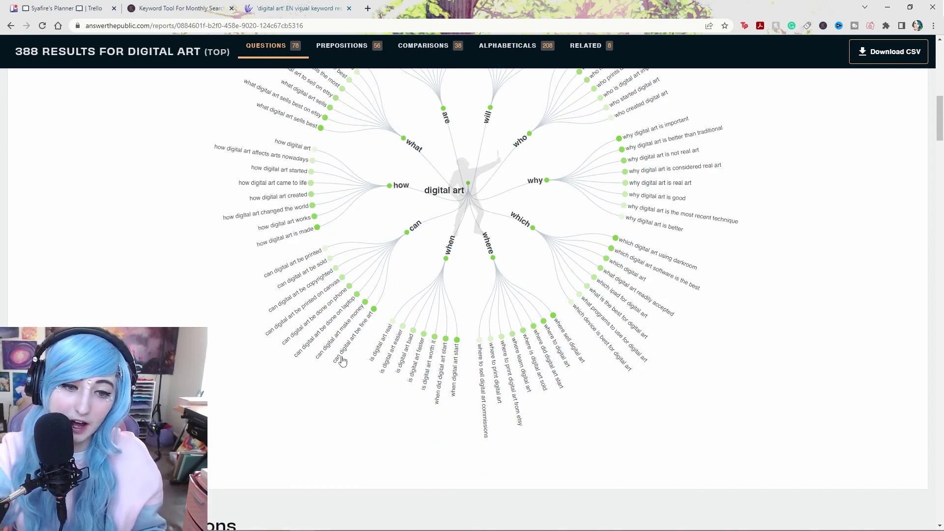
{"action": "scroll", "coordinate": [322, 246], "scroll_direction": "up", "scroll_amount": 2}
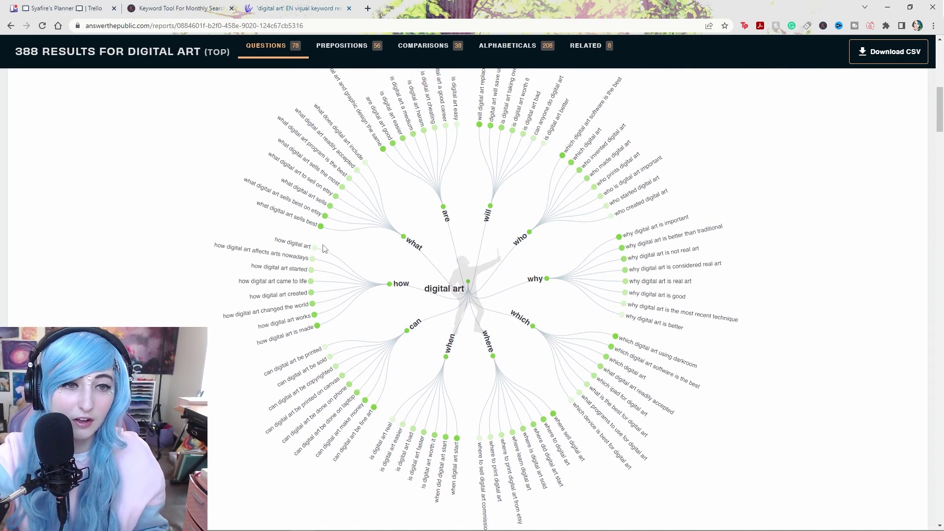
{"action": "scroll", "coordinate": [325, 239], "scroll_direction": "up", "scroll_amount": 2}
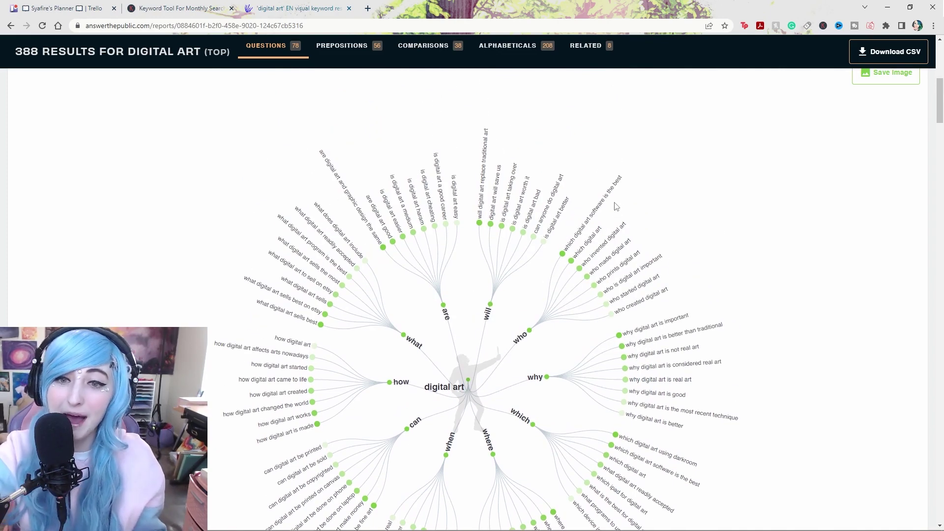
{"action": "scroll", "coordinate": [578, 309], "scroll_direction": "down", "scroll_amount": 2}
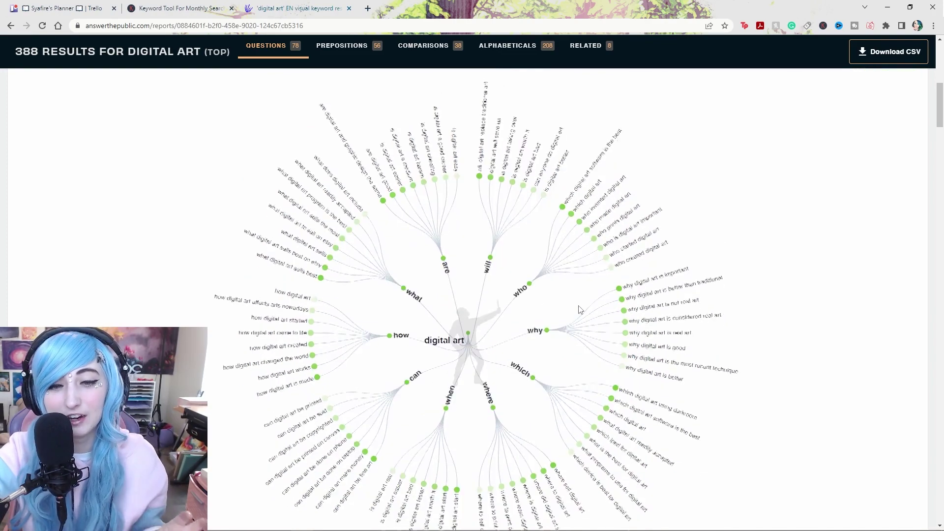
{"action": "scroll", "coordinate": [579, 310], "scroll_direction": "down", "scroll_amount": 1}
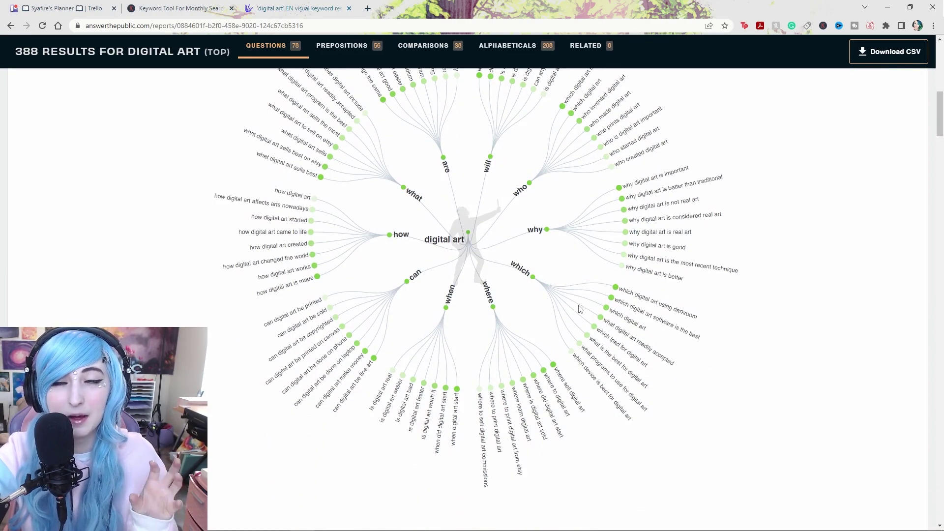
{"action": "scroll", "coordinate": [578, 309], "scroll_direction": "up", "scroll_amount": 2}
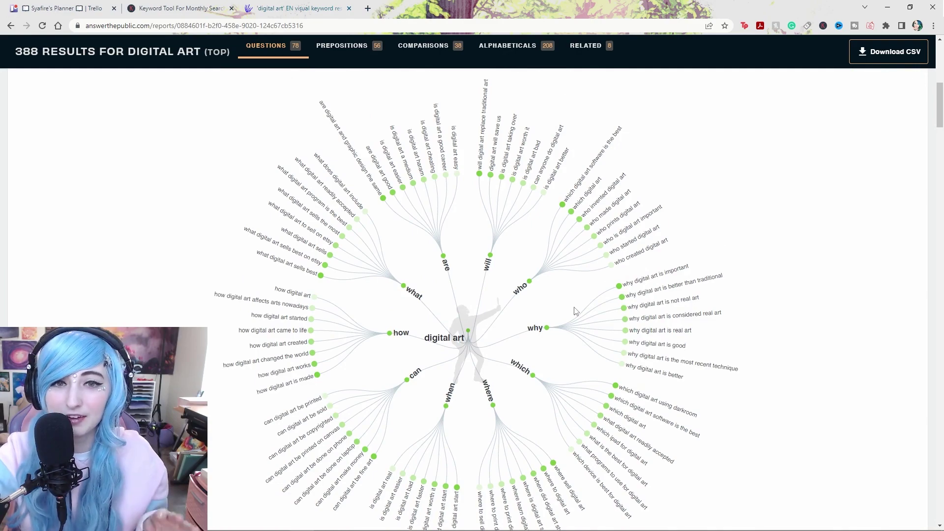
{"action": "scroll", "coordinate": [575, 309], "scroll_direction": "up", "scroll_amount": 3}
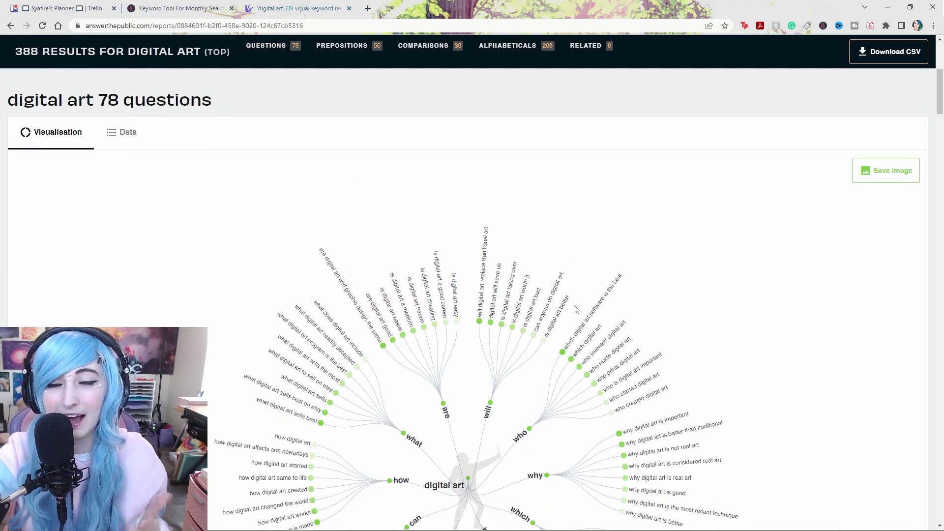
{"action": "scroll", "coordinate": [541, 308], "scroll_direction": "up", "scroll_amount": 4}
{"action": "scroll", "coordinate": [515, 306], "scroll_direction": "up", "scroll_amount": 2}
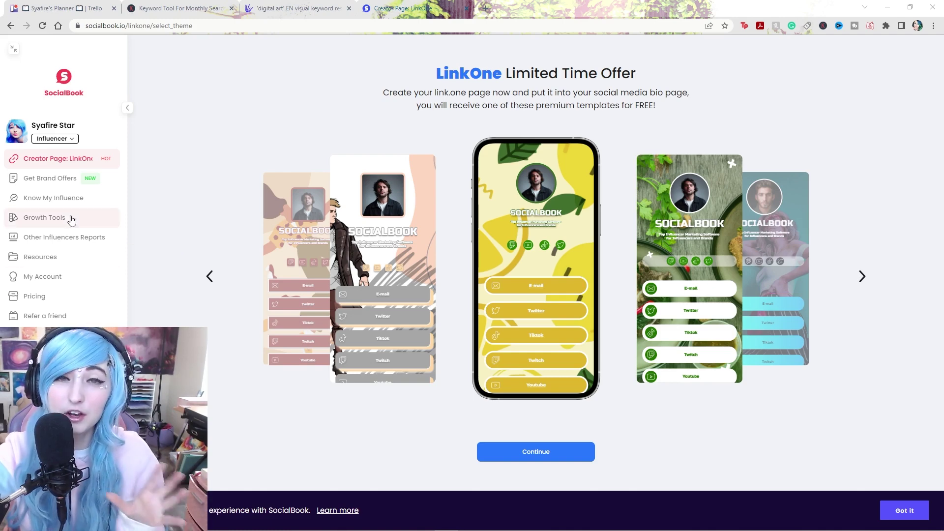
Open SocialBook's Tag Research growth tool and search for the tag "vtuber"
{"action": "left_click", "coordinate": [43, 222]}
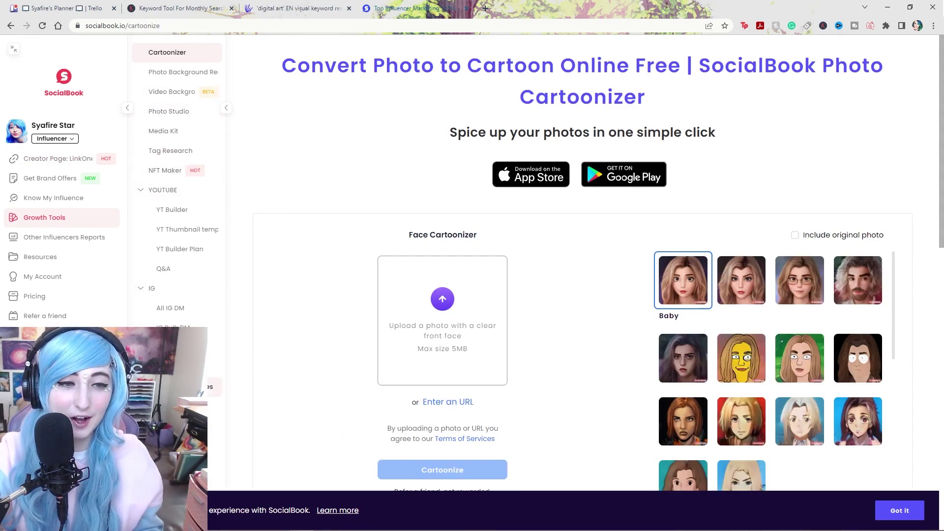
{"action": "left_click", "coordinate": [148, 152]}
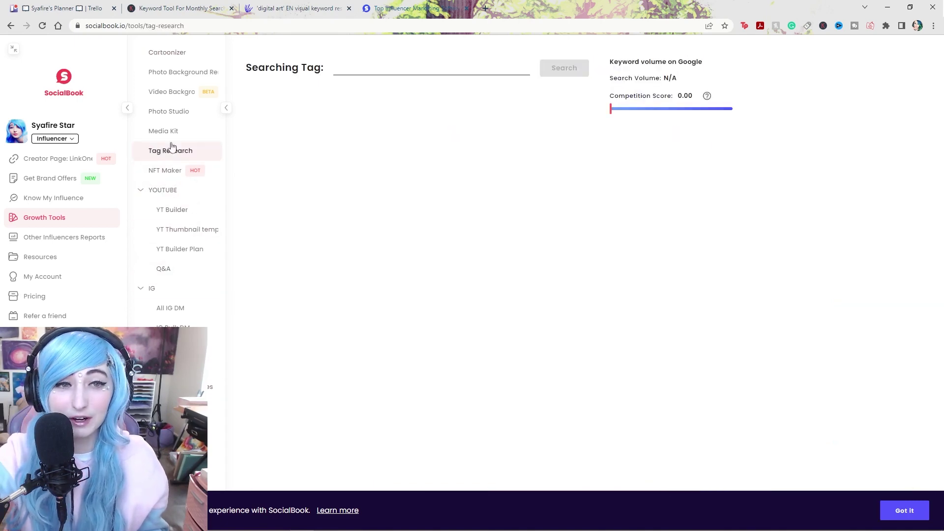
{"action": "left_click", "coordinate": [351, 70]}
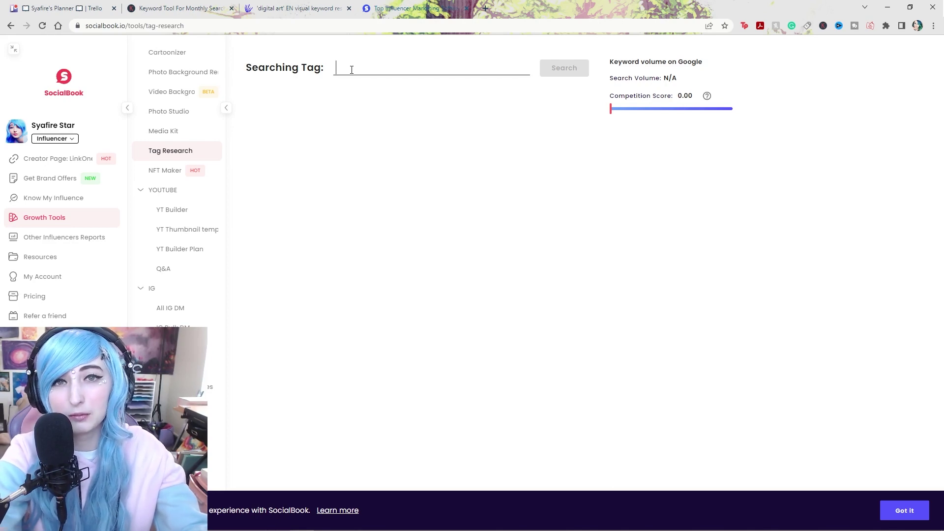
{"action": "type", "text": "vtuber"}
{"action": "key", "text": "Return"}
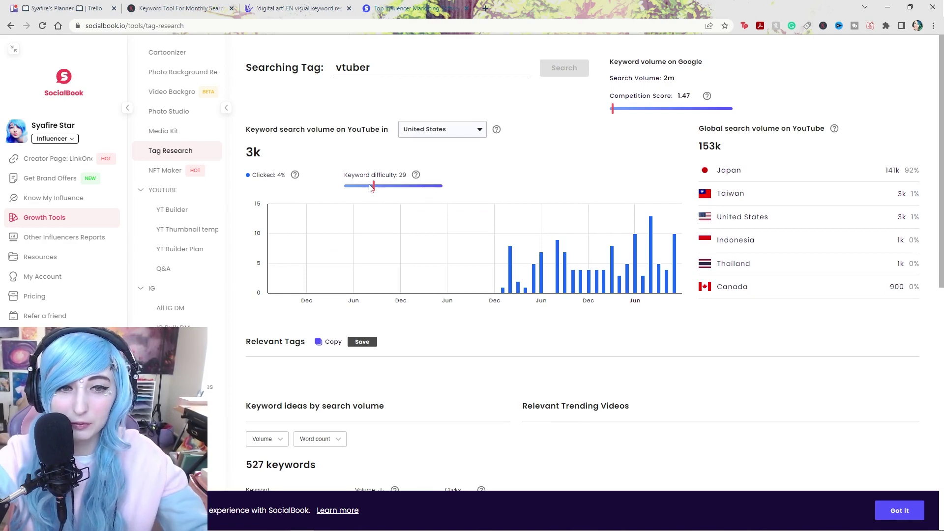
Review the tag's keyword difficulty, keyword ideas by search volume and YouTube search volume in the United States
{"action": "mouse_move", "coordinate": [417, 177]}
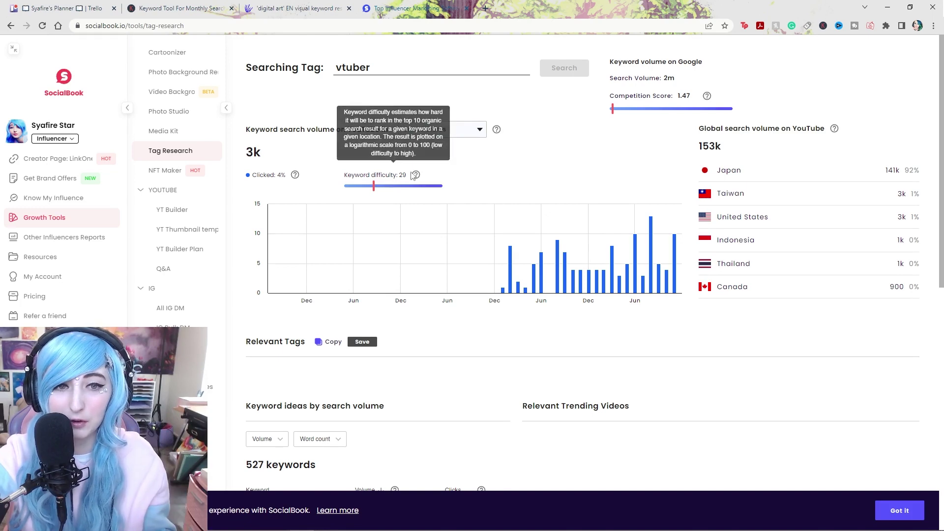
{"action": "scroll", "coordinate": [455, 180], "scroll_direction": "down", "scroll_amount": 5}
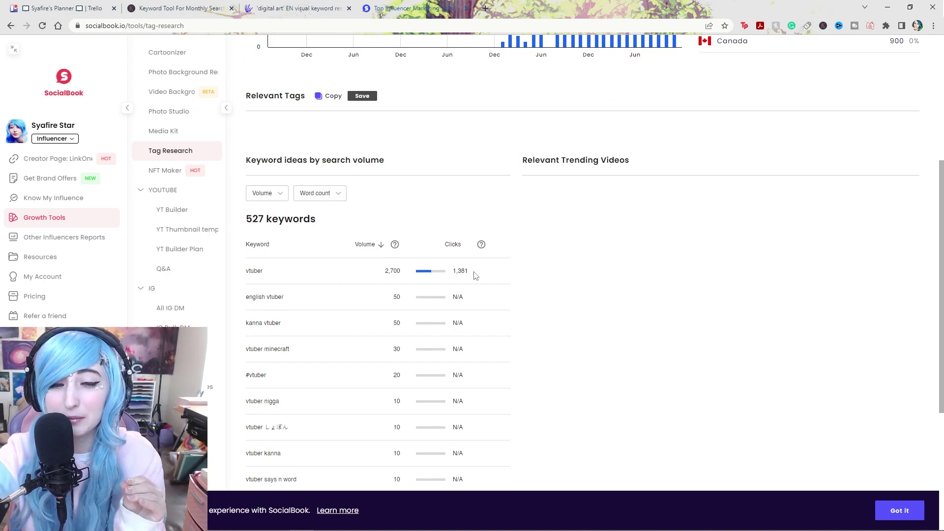
{"action": "scroll", "coordinate": [476, 273], "scroll_direction": "up", "scroll_amount": 5}
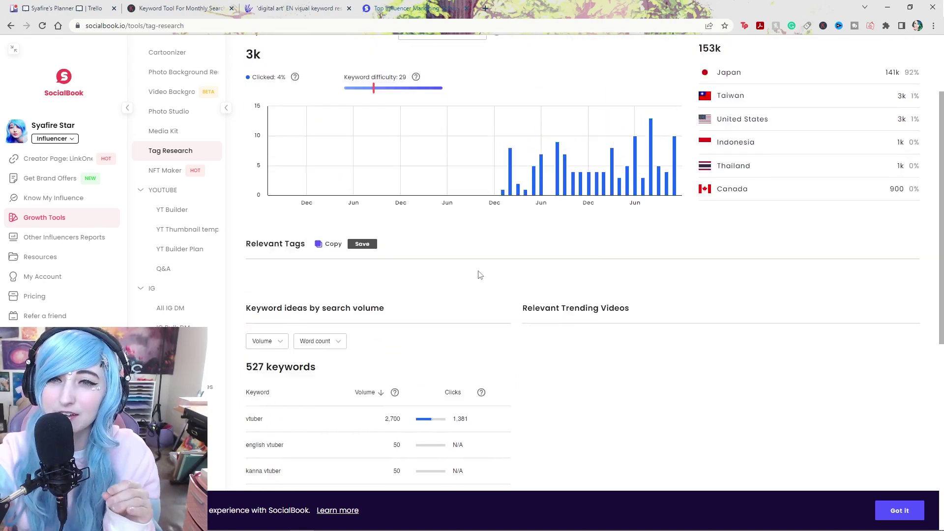
{"action": "mouse_move", "coordinate": [442, 139]}
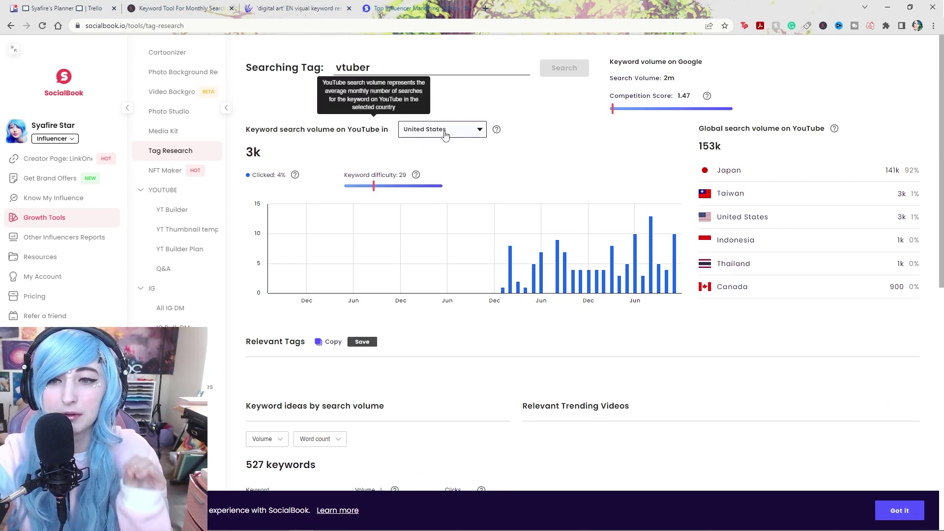
Browse the country options for YouTube search volume and examine Japan's share in the global YouTube search volume breakdown for "vtuber"
{"action": "left_click", "coordinate": [442, 131]}
{"action": "scroll", "coordinate": [444, 173], "scroll_direction": "down", "scroll_amount": 4}
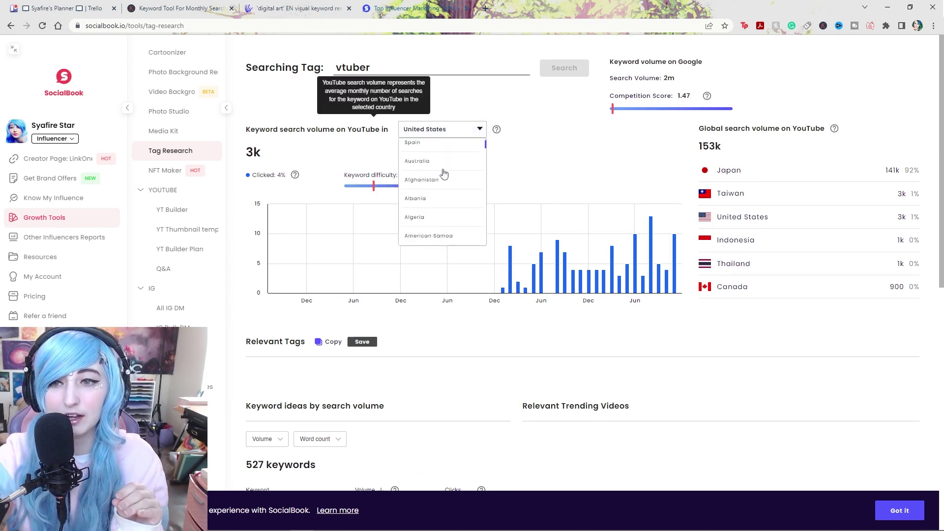
{"action": "left_click", "coordinate": [574, 144]}
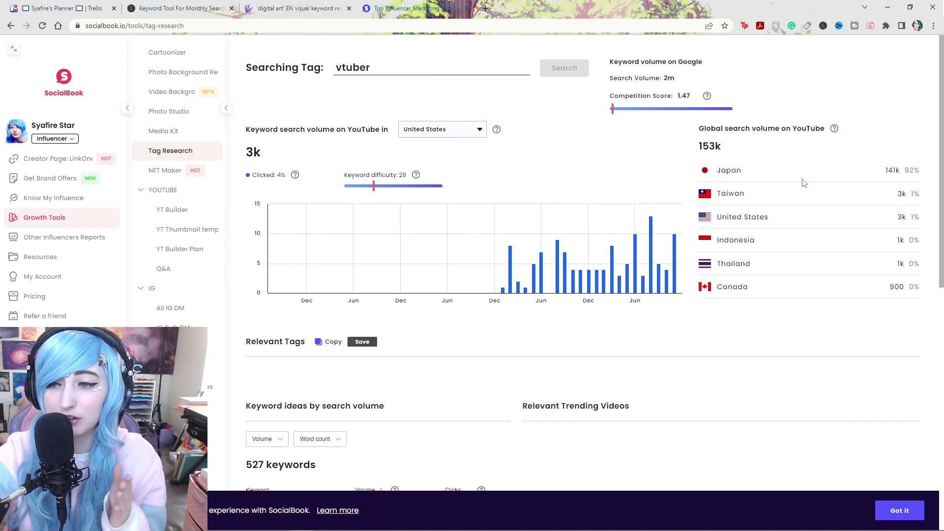
{"action": "double_click", "coordinate": [743, 172]}
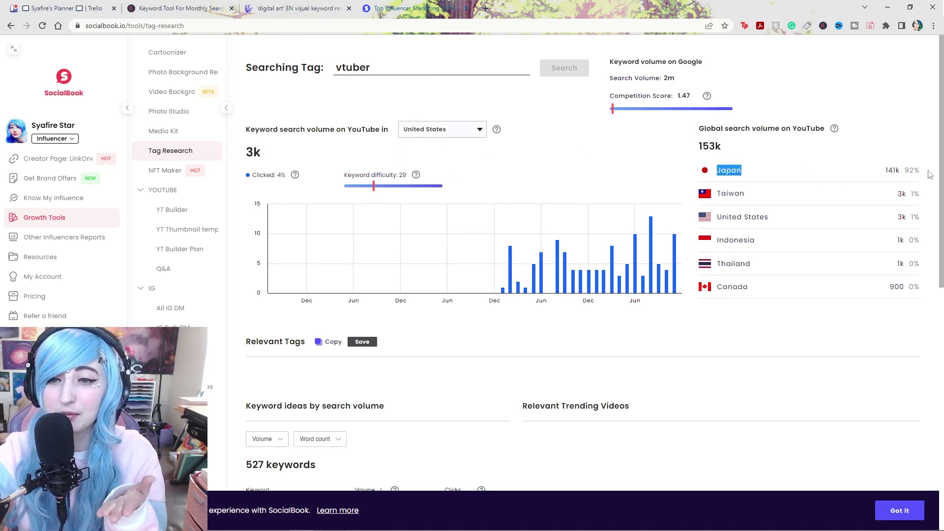
{"action": "left_click_drag", "start_coordinate": [921, 173], "coordinate": [905, 176]}
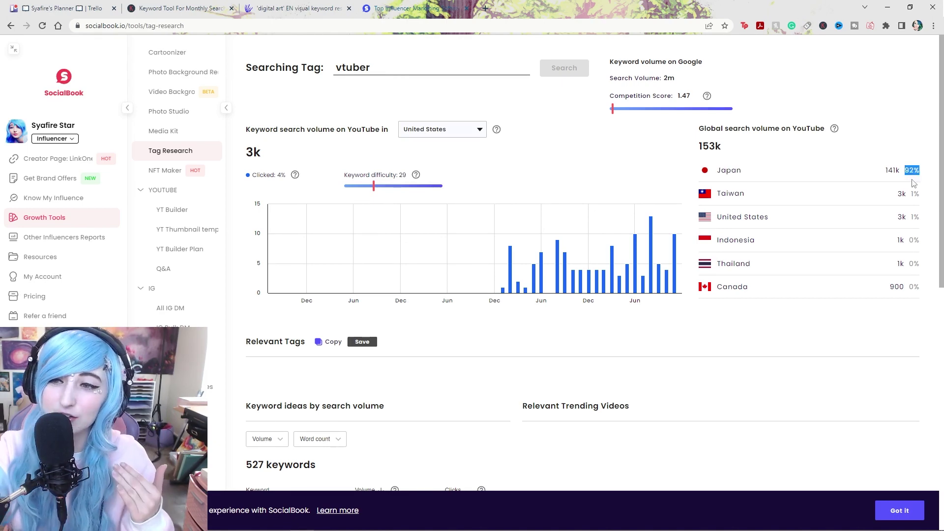
{"action": "left_click", "coordinate": [859, 173]}
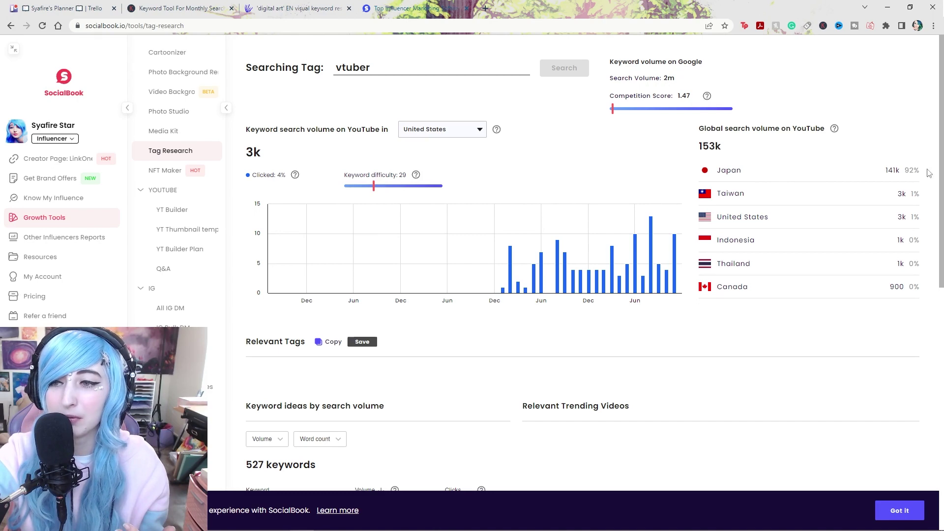
{"action": "left_click_drag", "start_coordinate": [930, 175], "coordinate": [907, 171]}
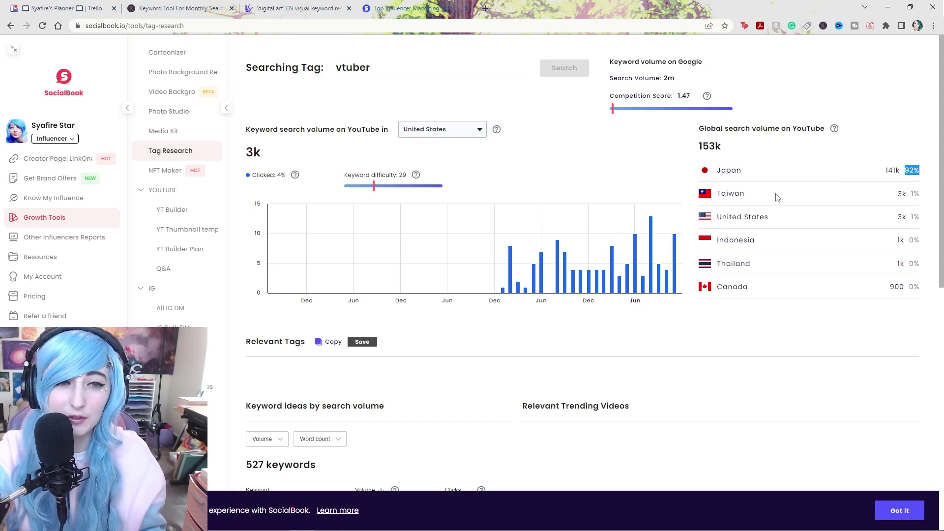
Replace the searched tag with "digital art" and run the tag search
{"action": "left_click_drag", "start_coordinate": [408, 69], "coordinate": [315, 66]}
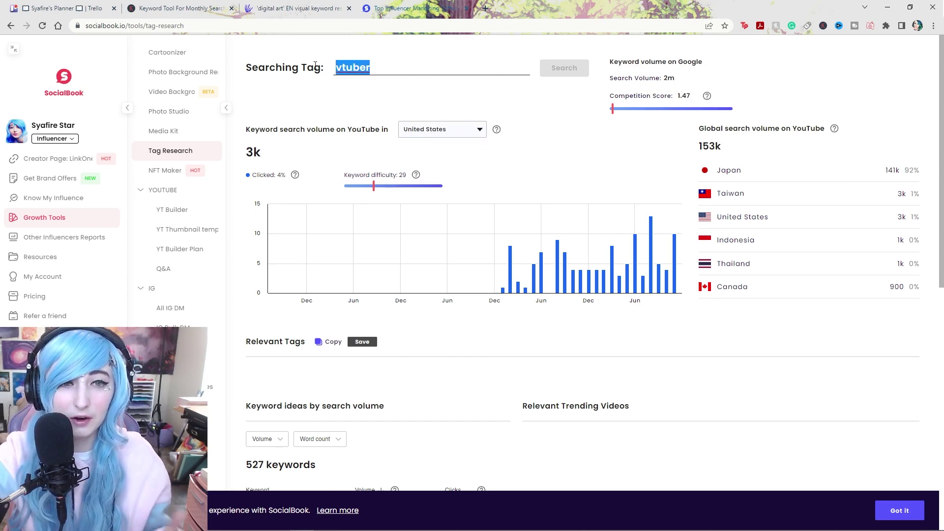
{"action": "type", "text": "digital art"}
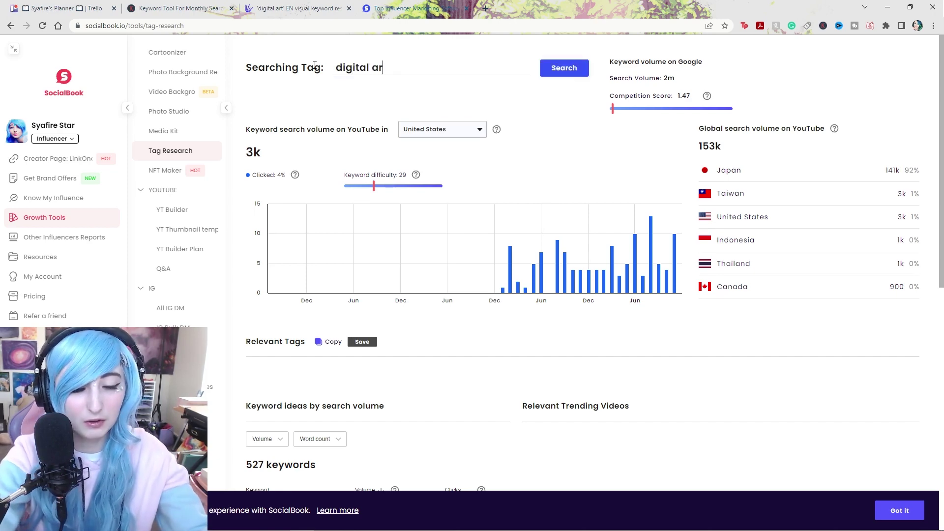
{"action": "key", "text": "Return"}
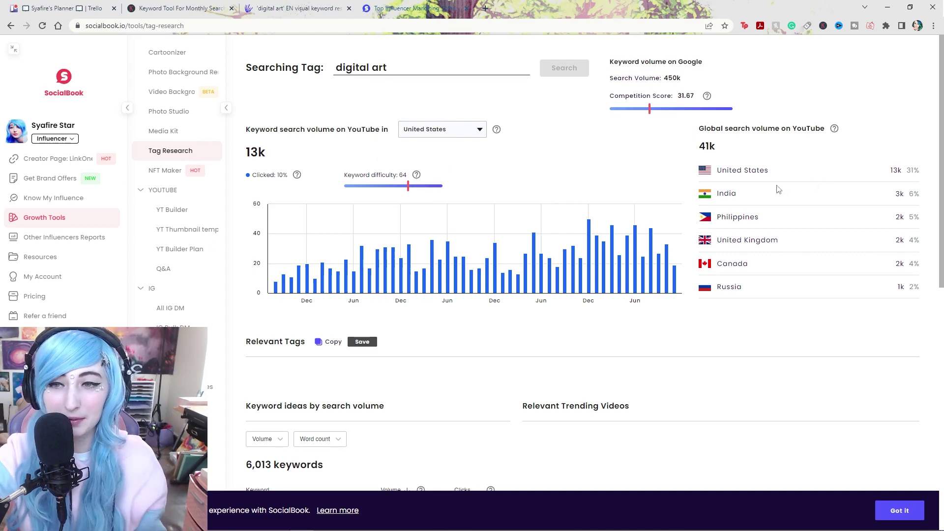
Review the "digital art" results, including keyword ideas by search volume and clicks, interest over time and related queries
{"action": "scroll", "coordinate": [766, 190], "scroll_direction": "down", "scroll_amount": 1}
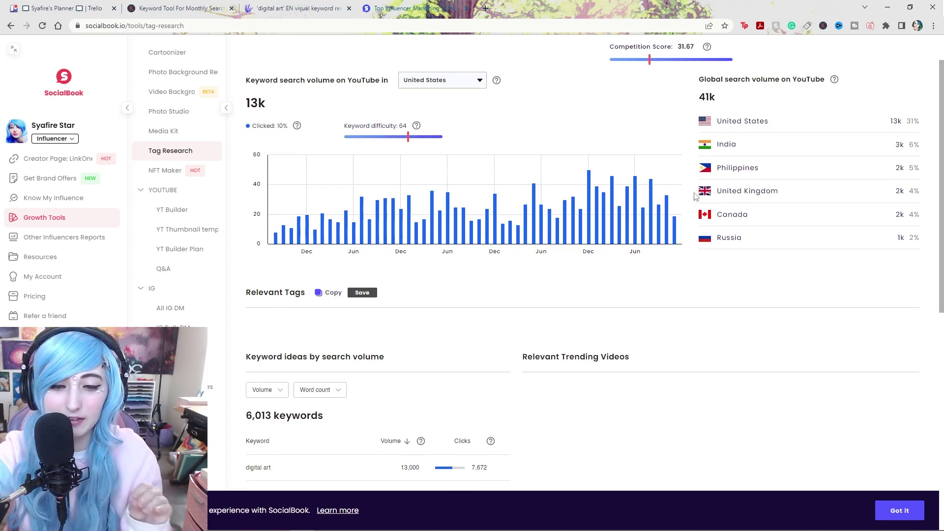
{"action": "scroll", "coordinate": [689, 199], "scroll_direction": "down", "scroll_amount": 3}
{"action": "scroll", "coordinate": [684, 200], "scroll_direction": "down", "scroll_amount": 3}
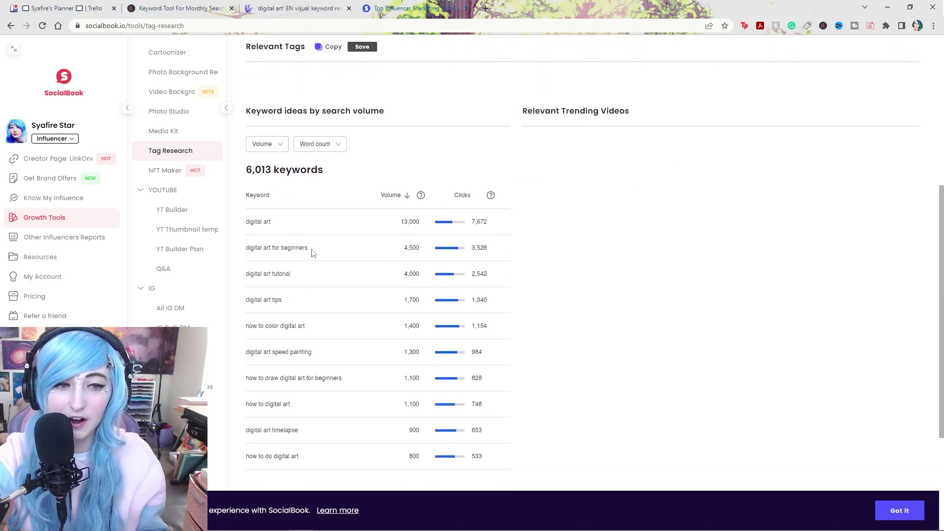
{"action": "scroll", "coordinate": [455, 252], "scroll_direction": "down", "scroll_amount": 1}
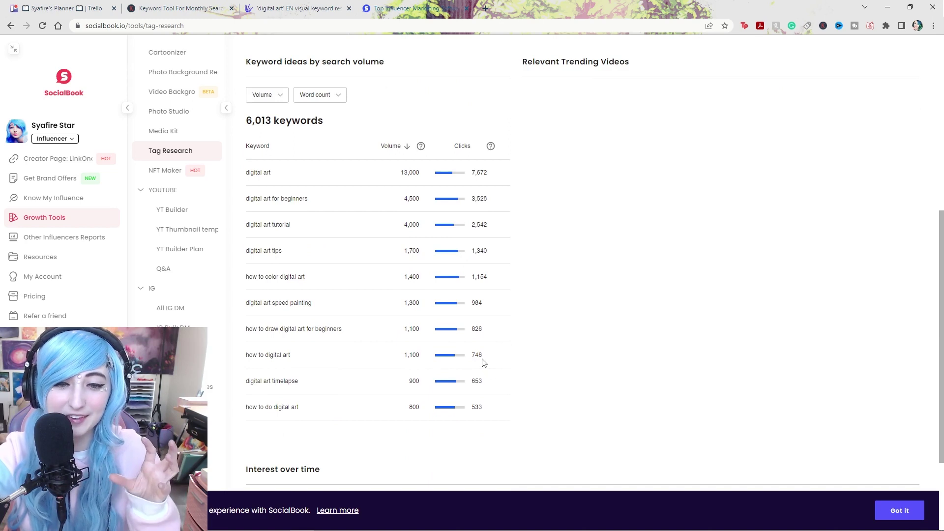
{"action": "scroll", "coordinate": [485, 362], "scroll_direction": "down", "scroll_amount": 3}
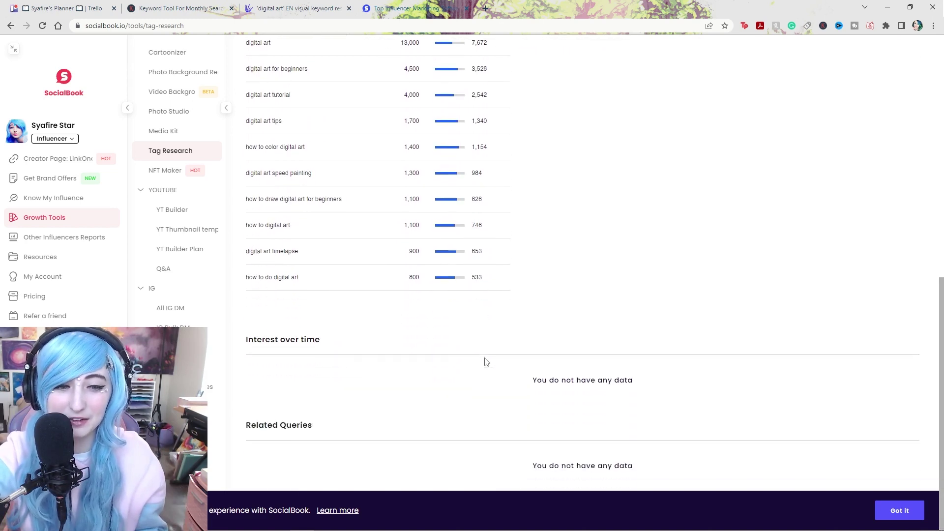
{"action": "scroll", "coordinate": [487, 354], "scroll_direction": "up", "scroll_amount": 10}
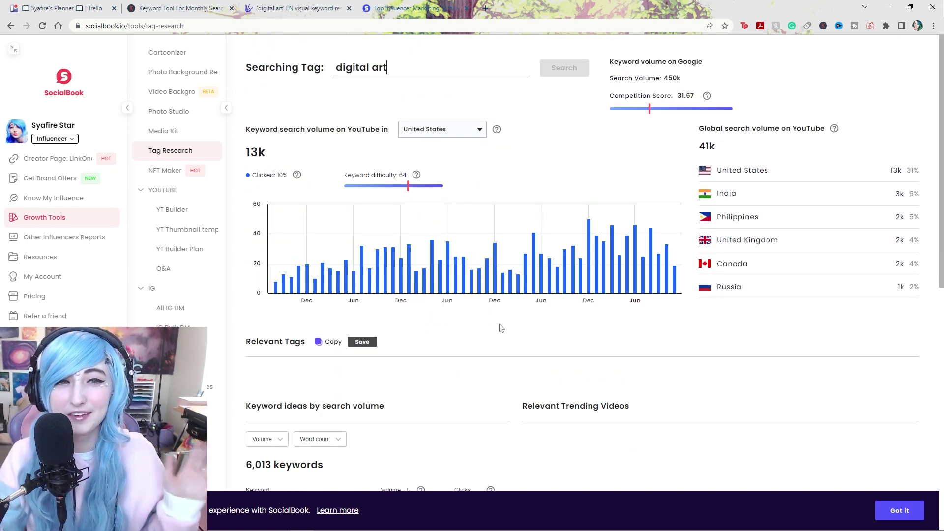